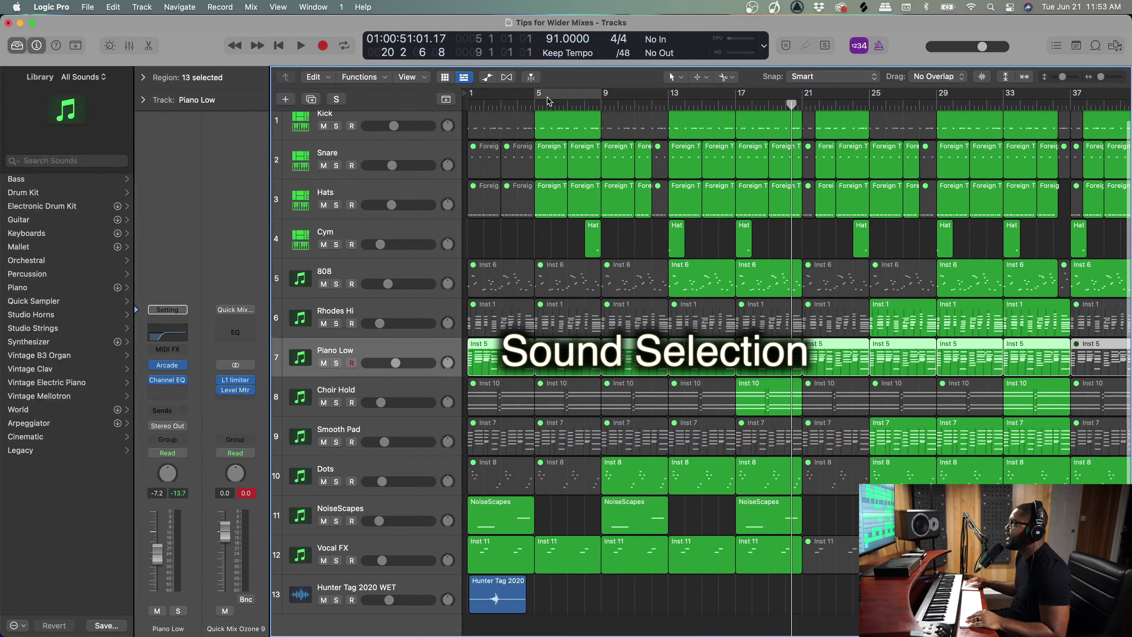
click(544, 92)
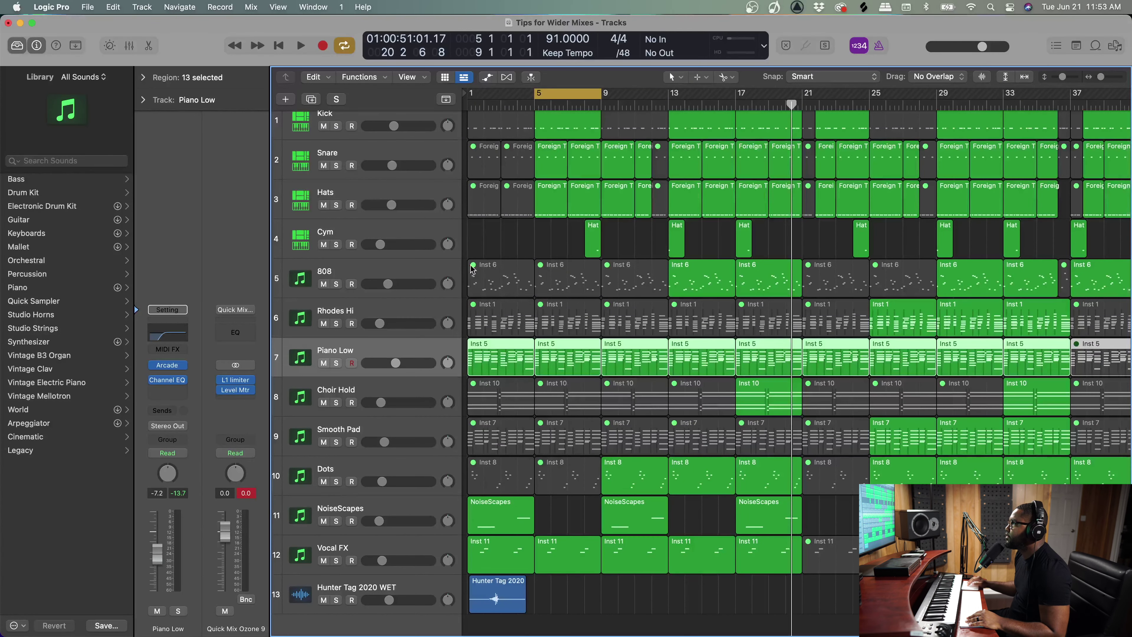
click(336, 362)
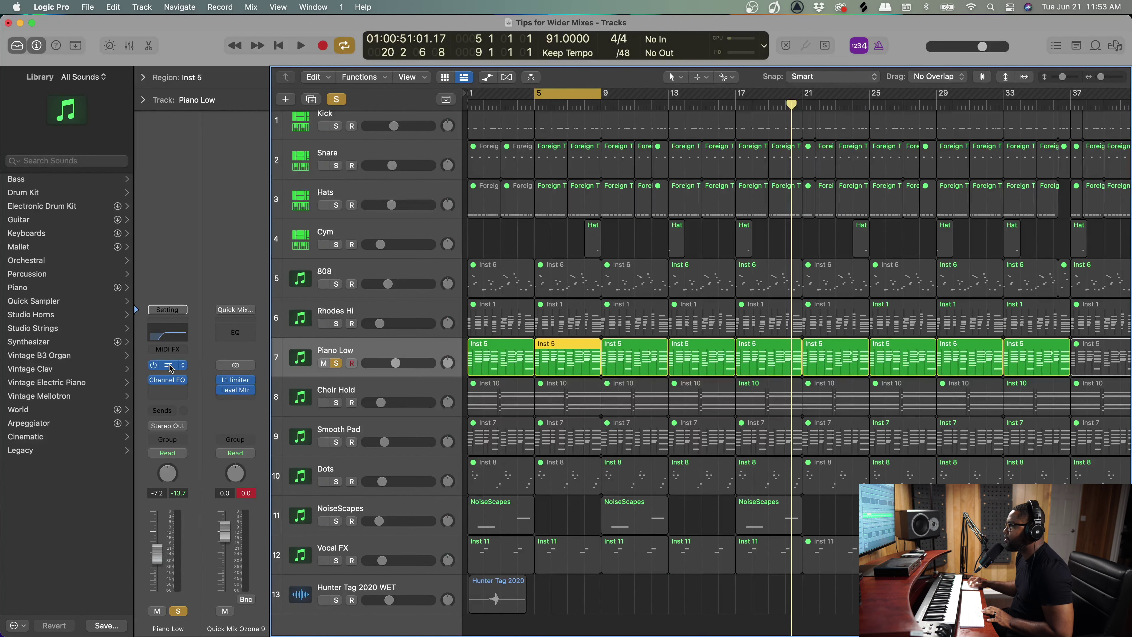
key(v)
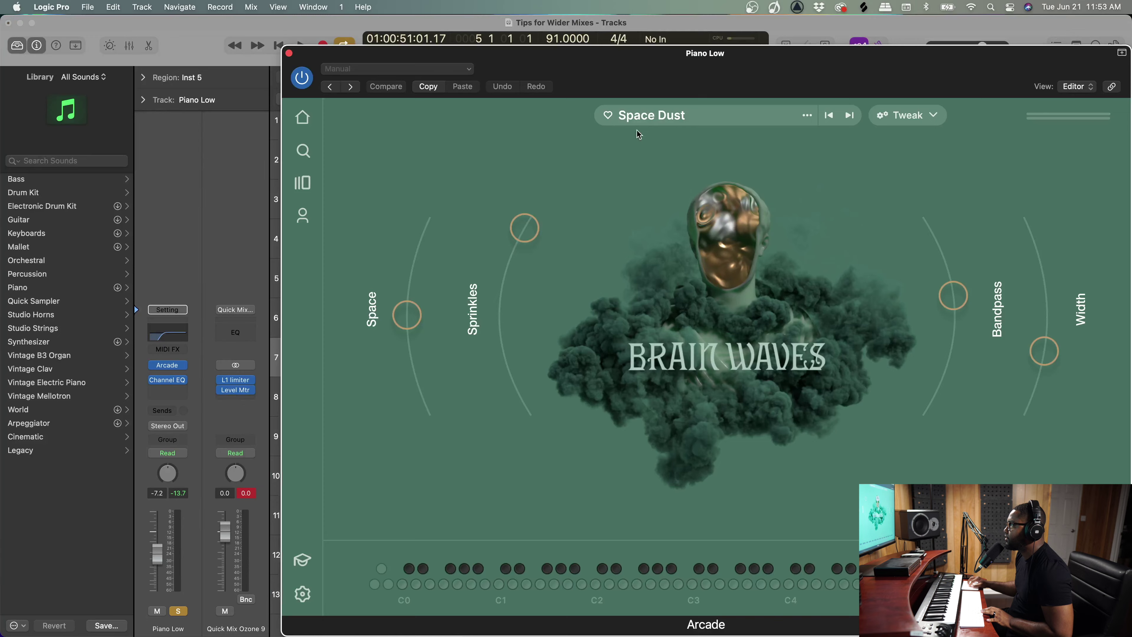
- Move the Piano Low Arcade window showing the Space Dust preset out of the way
drag(737, 74, 585, 57)
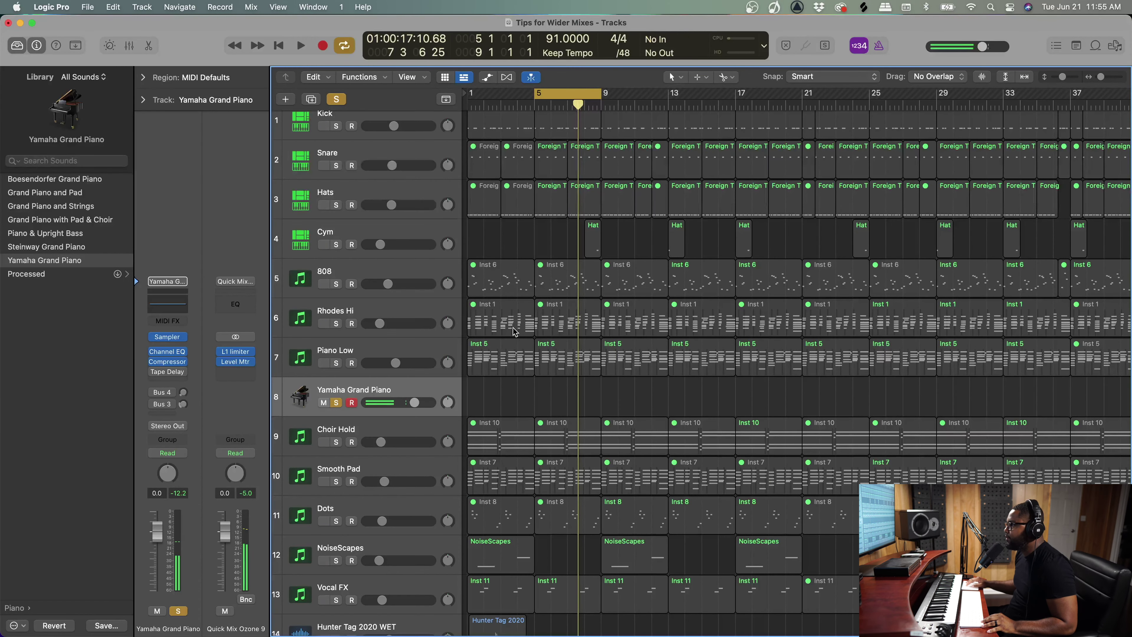
drag(560, 361, 558, 386)
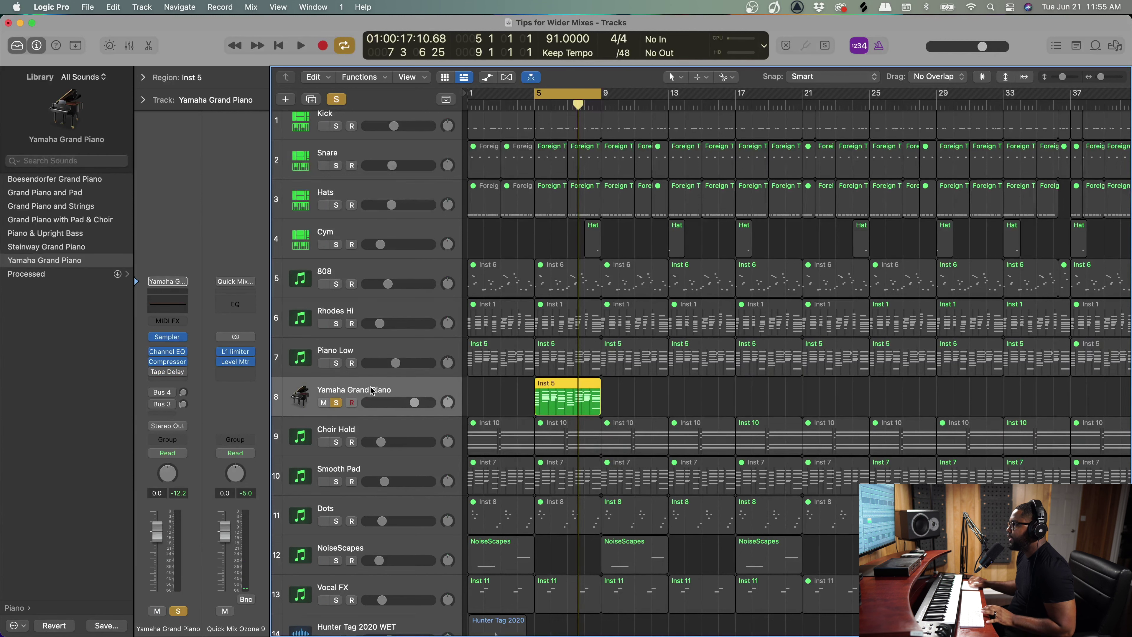
- Audition the Yamaha Grand Piano double from the loop start, then solo Piano Low alongside it
key(space)
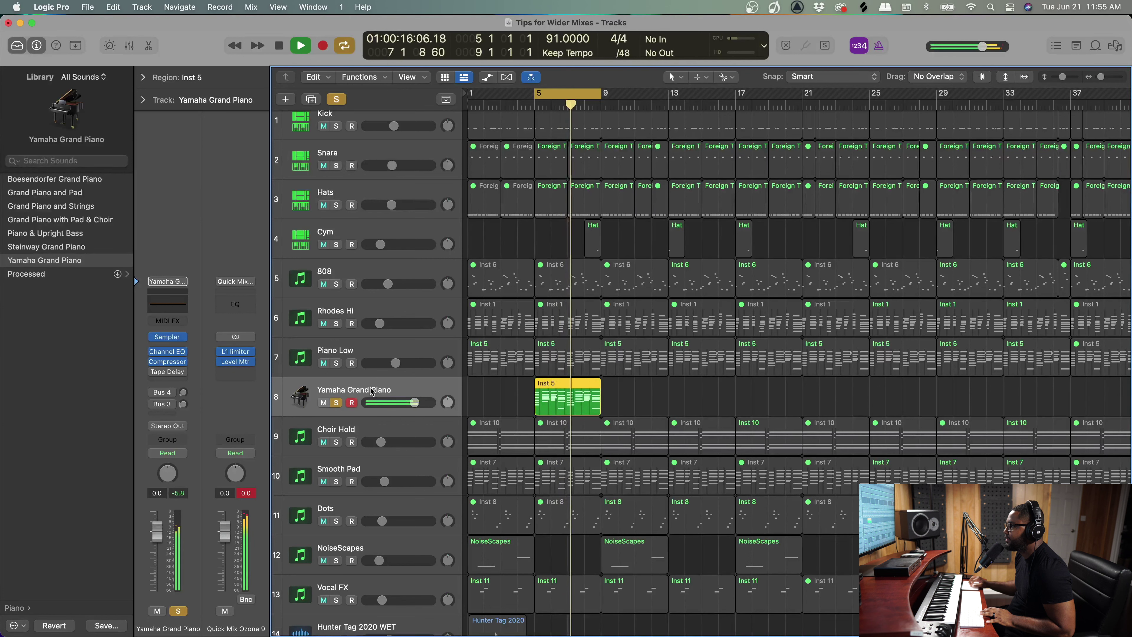
key(space)
click(336, 363)
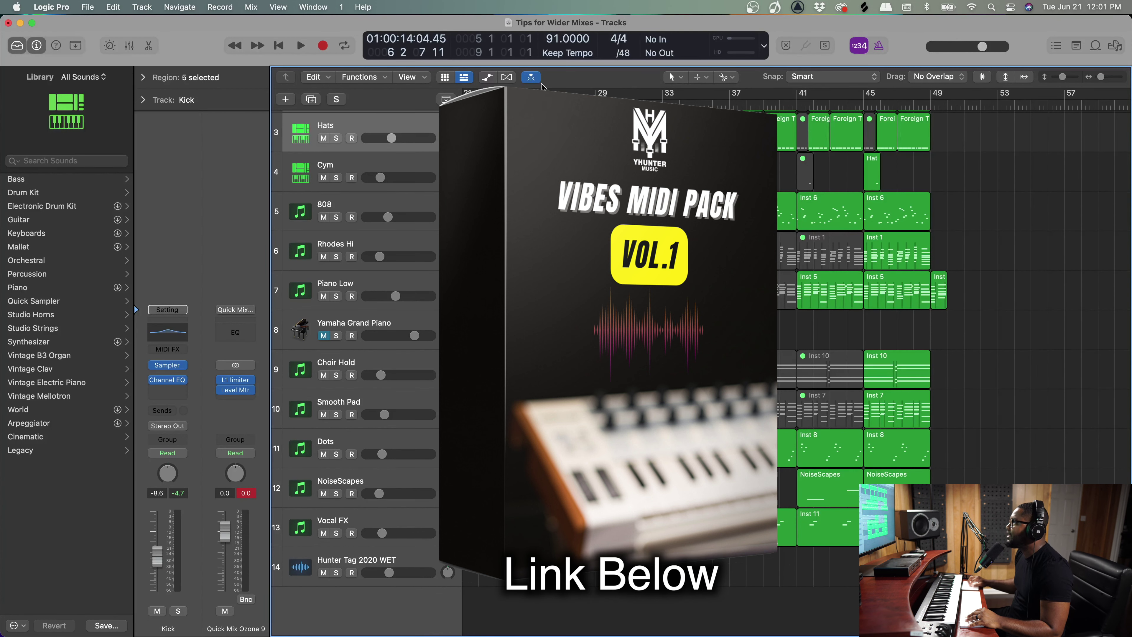
drag(529, 97, 589, 94)
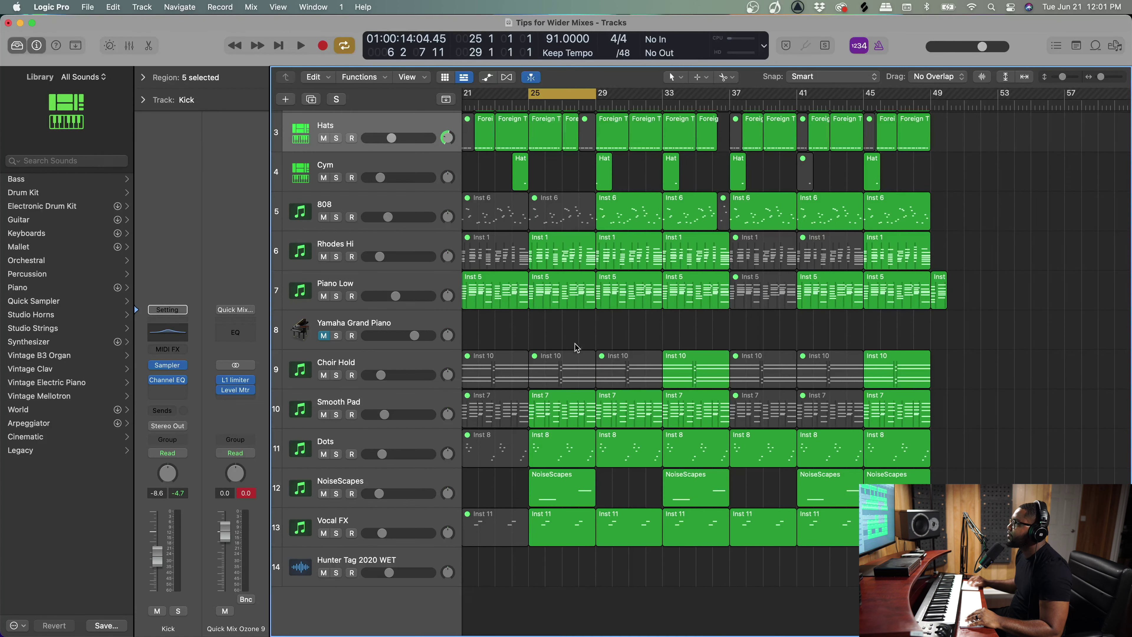
- Replace the bars 25–29 cycle with a bars 33–37 loop and play from bar 33
scroll(579, 351, left, 3)
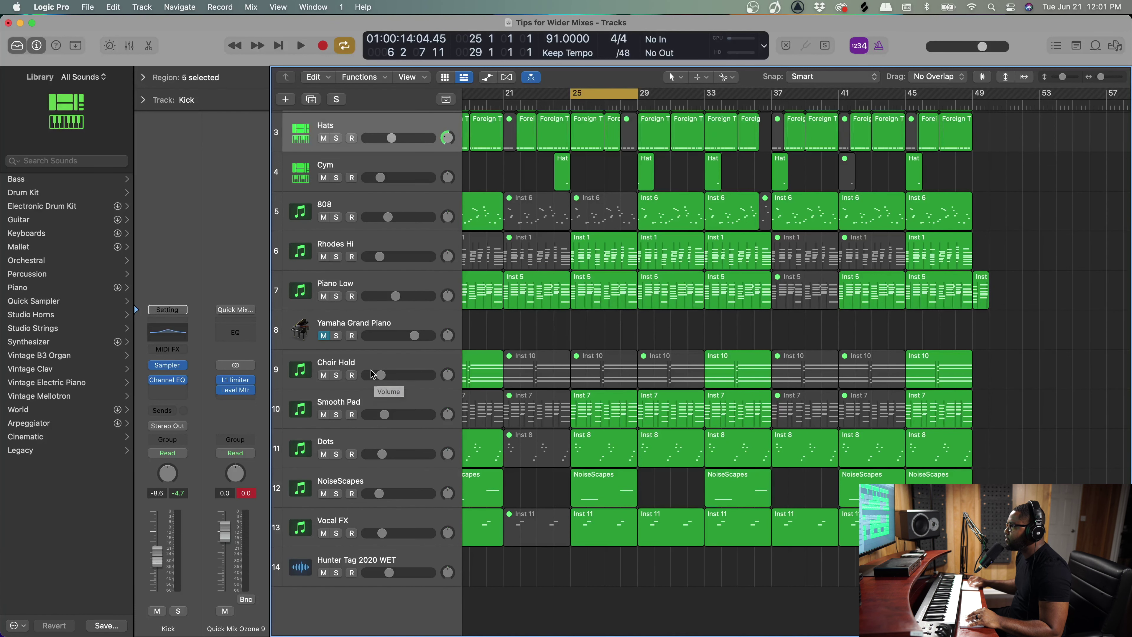
scroll(562, 164, right, 1)
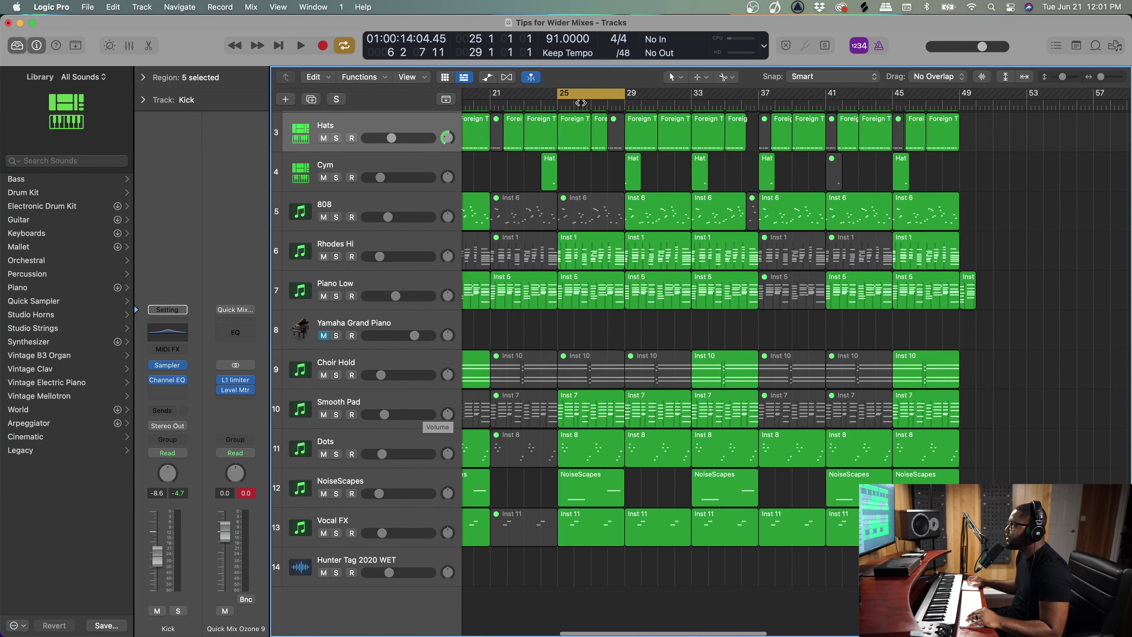
click(586, 89)
drag(704, 94, 758, 95)
key(space)
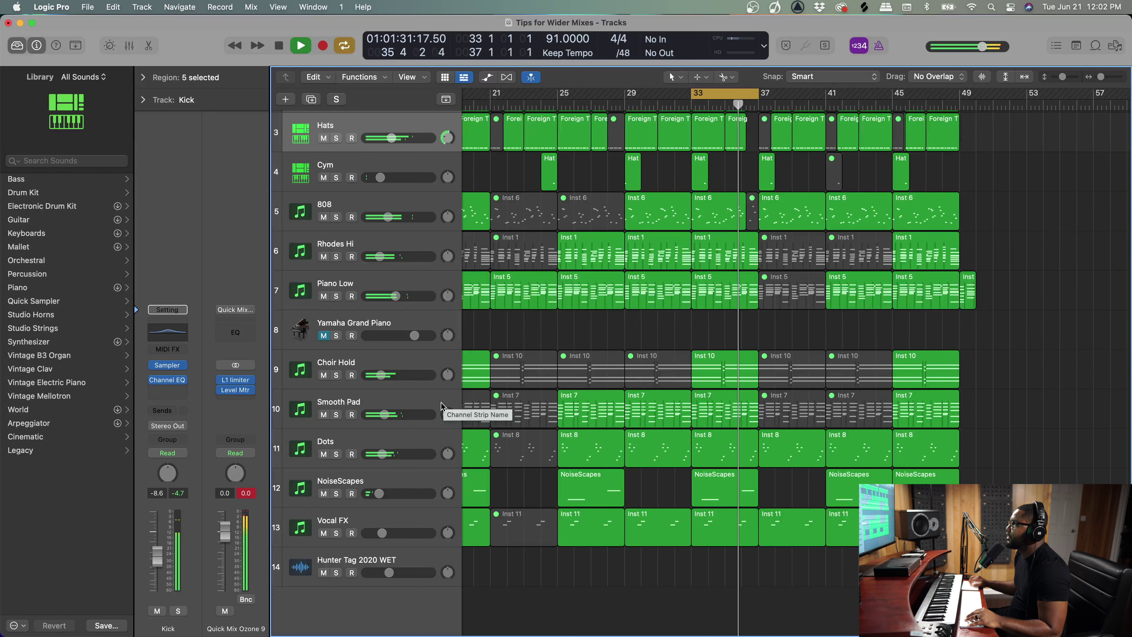
key(space)
scroll(356, 339, up, 2)
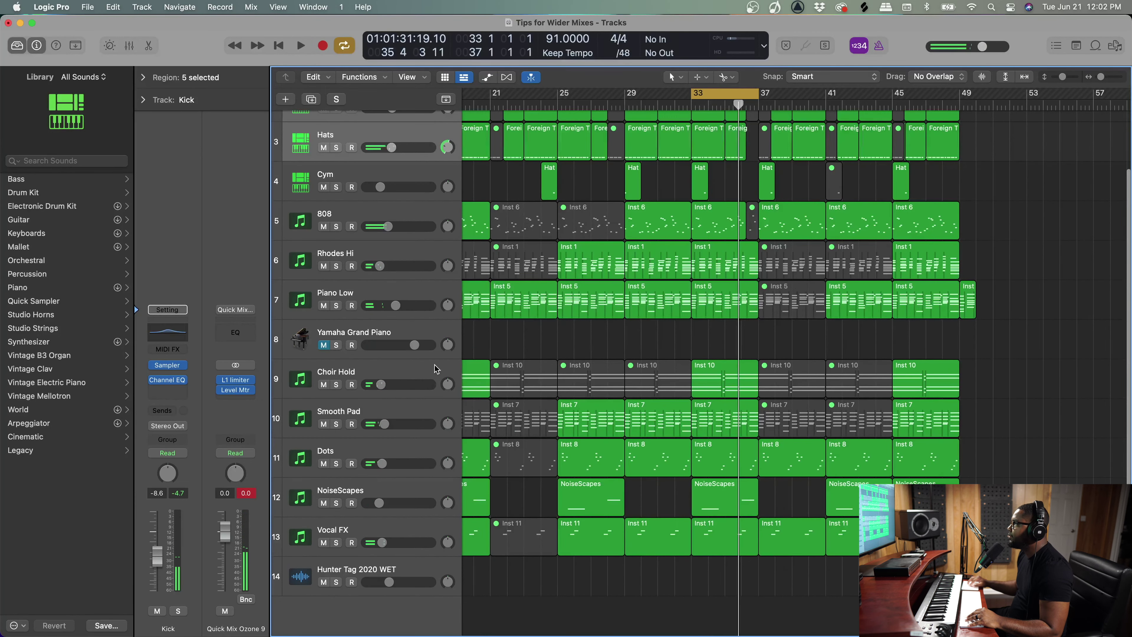
- Solo Rhodes Hi alone and play its Keyscape Rhodes - LA Custom sound
click(336, 341)
click(336, 303)
click(336, 342)
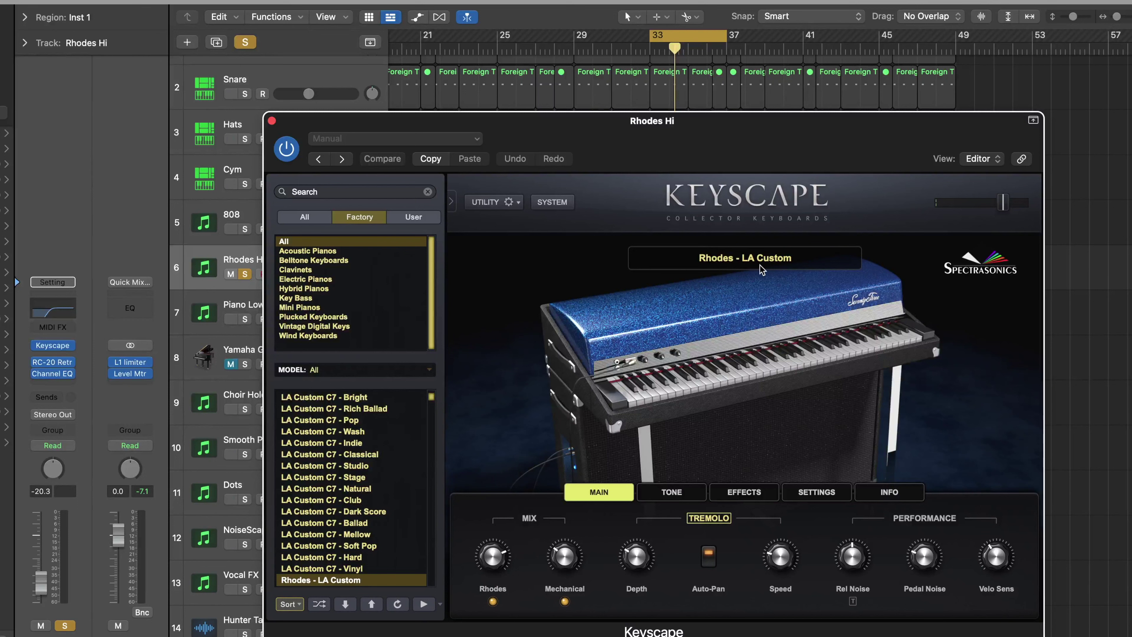
key(space)
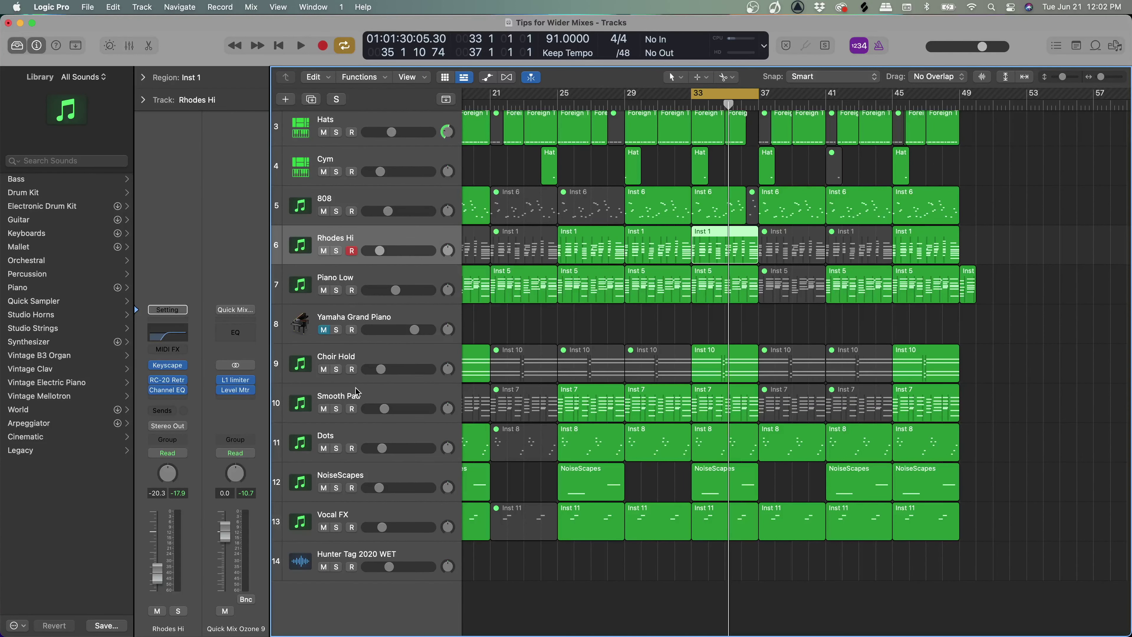
- Solo Smooth Pad, play from bar 33, and move its Omnisphere Frozen Reels window aside
click(350, 398)
click(336, 409)
key(space)
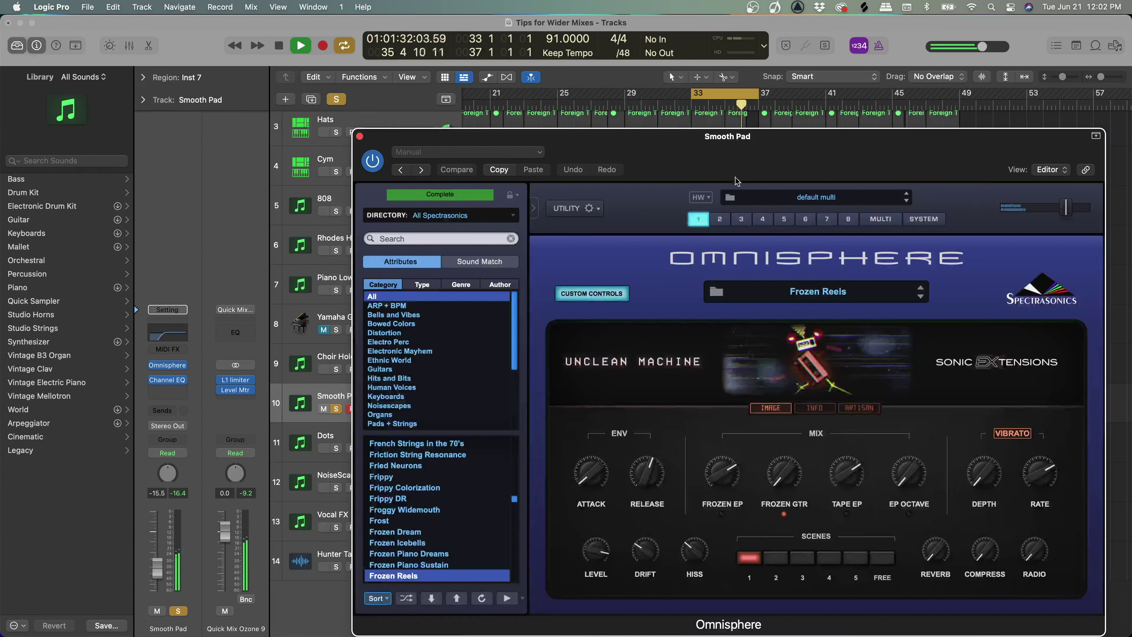
drag(737, 163, 604, 140)
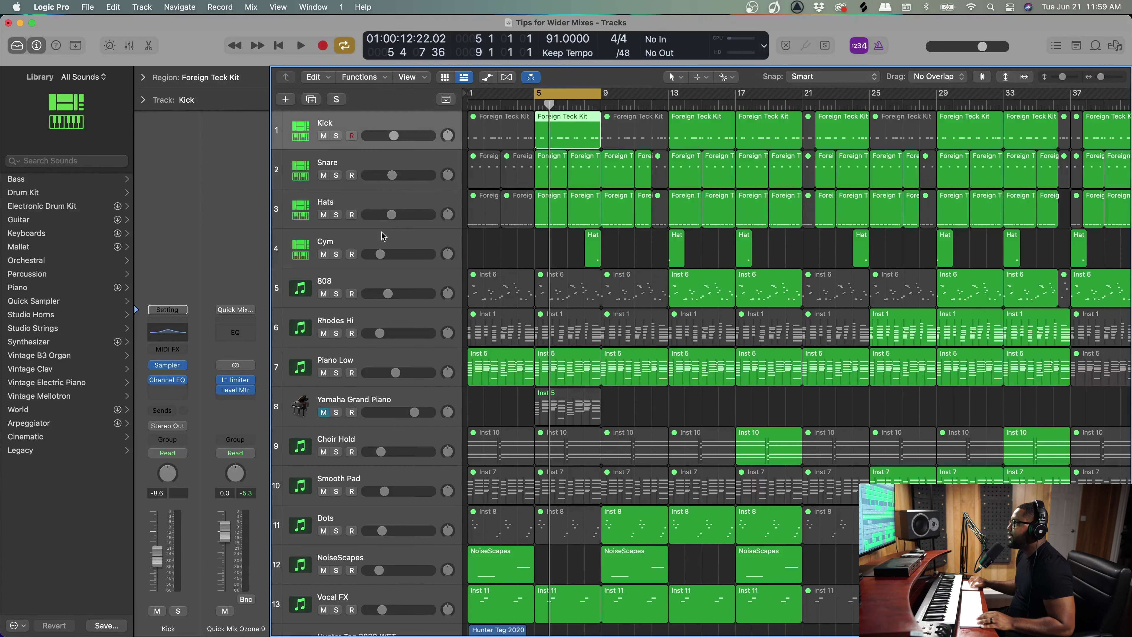
shift+click(381, 199)
click(484, 251)
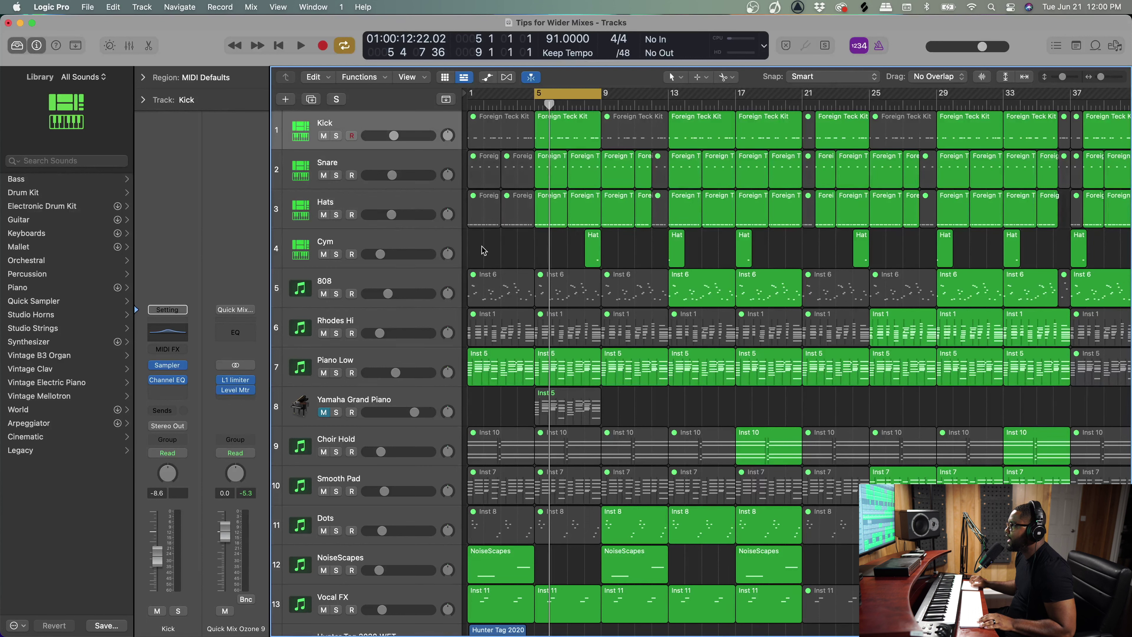
- Switch the Hats track's panning to Stereo Pan and start playback
click(426, 199)
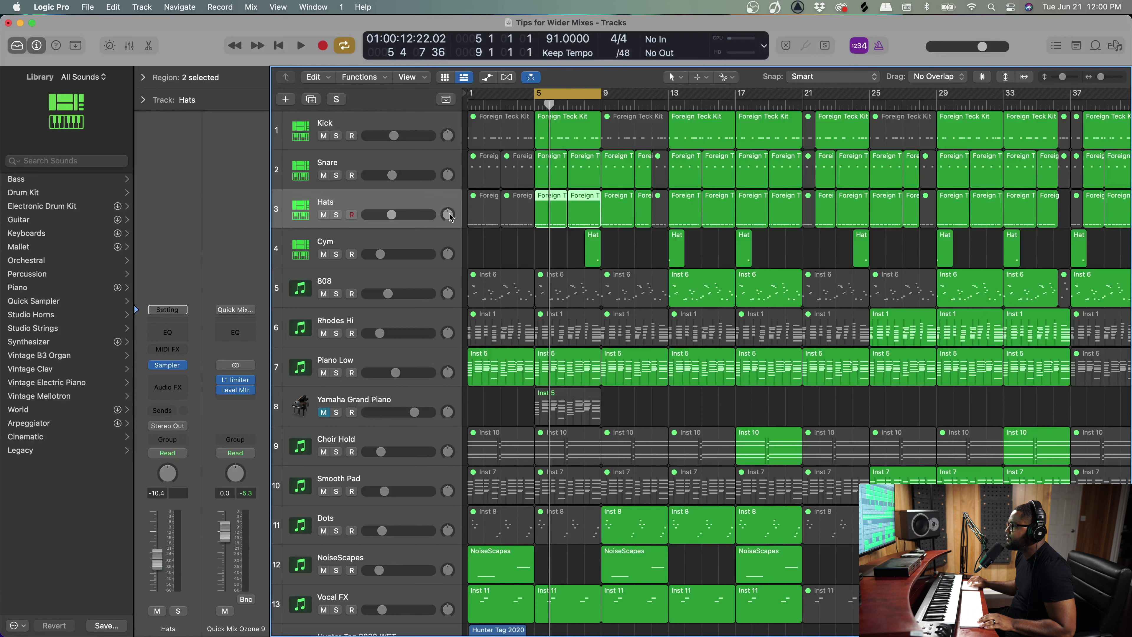
right_click(168, 481)
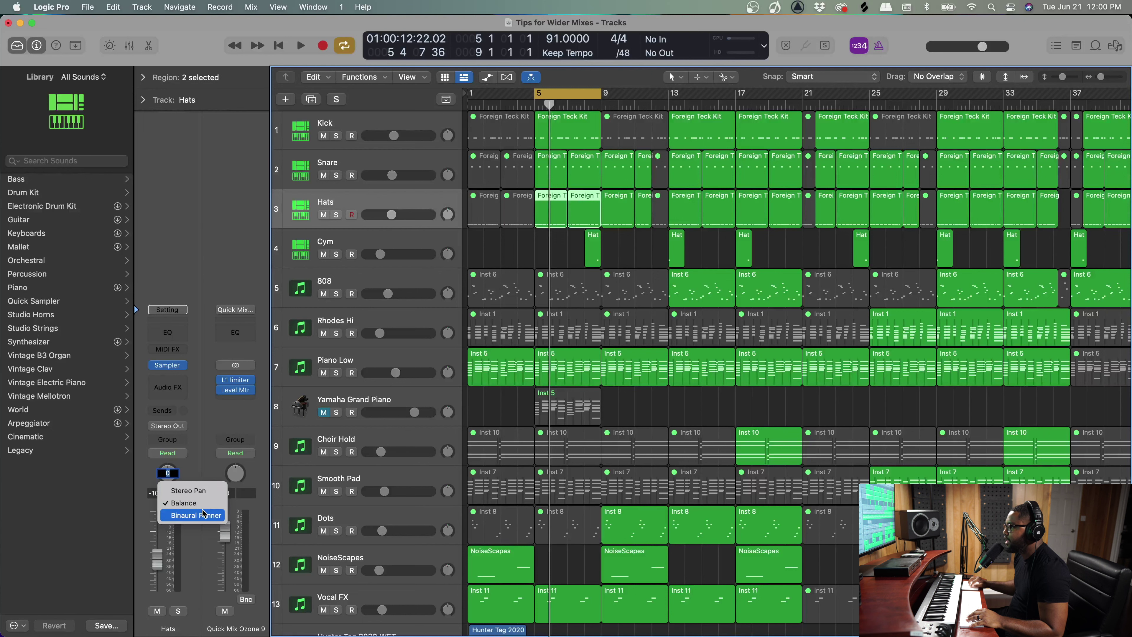
click(192, 489)
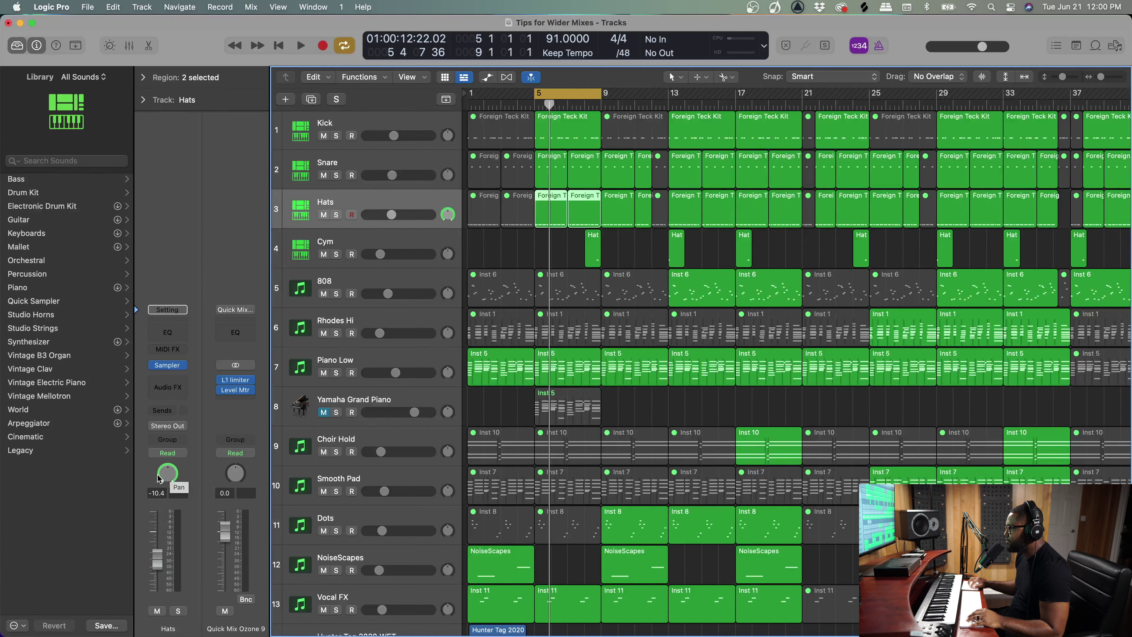
shift+click(360, 128)
click(336, 215)
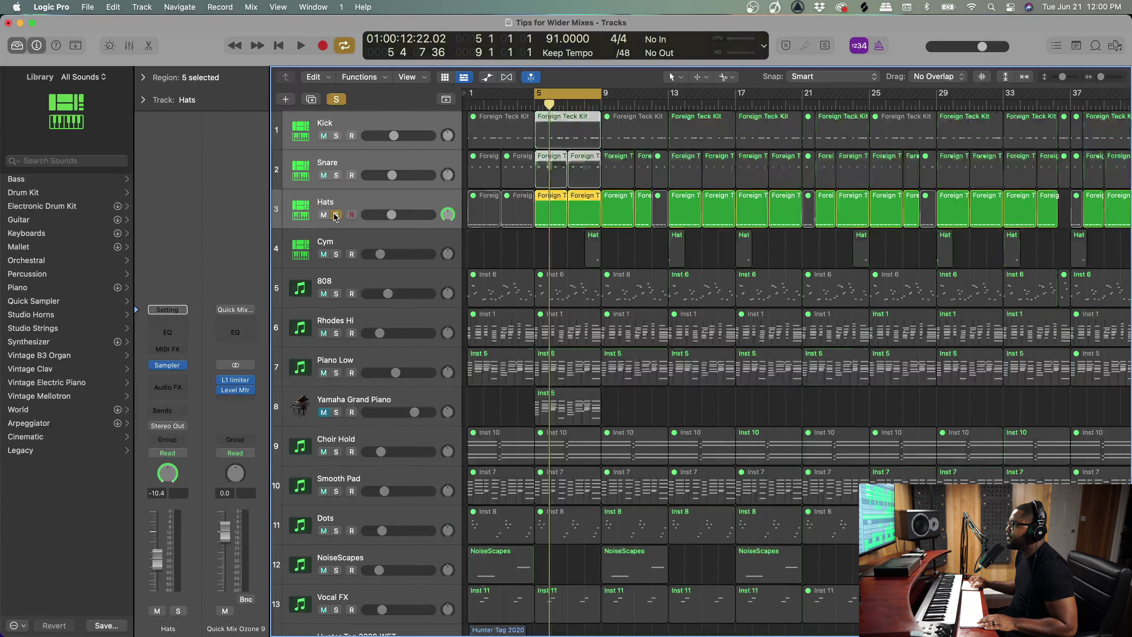
click(381, 209)
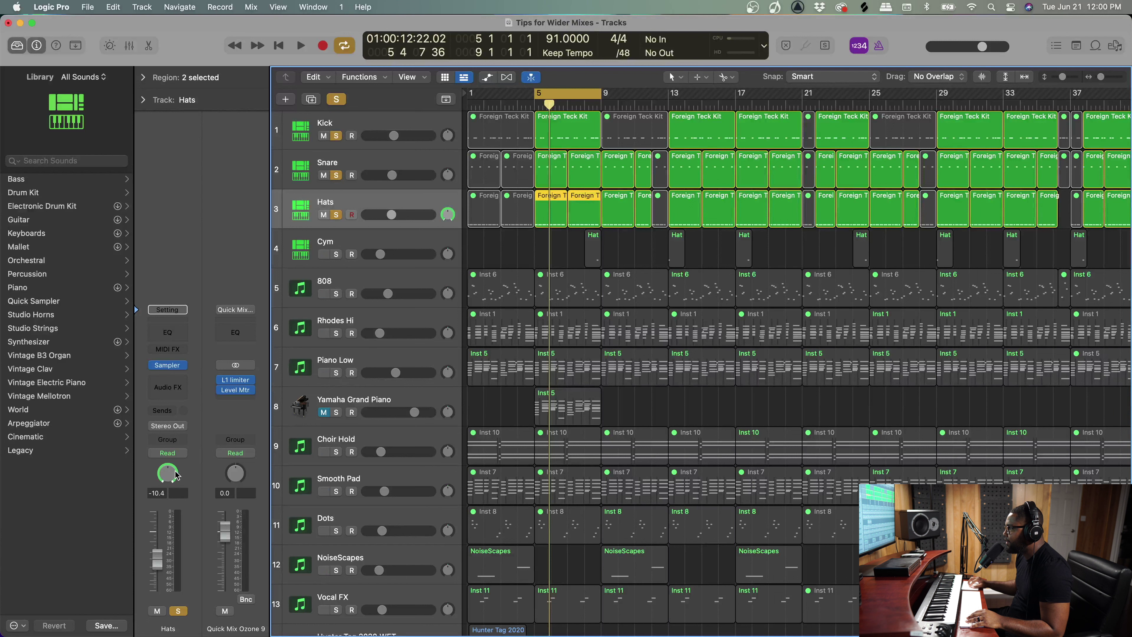
key(space)
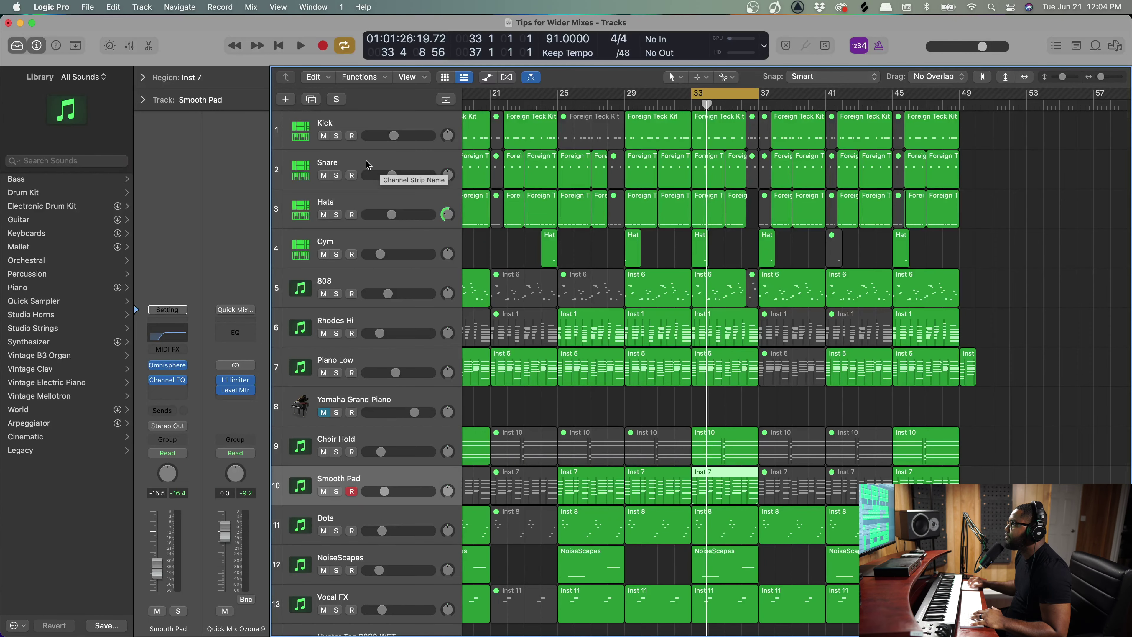
- Create a second Snare track with the same settings and record onto it from bar 1
click(366, 165)
key(cmd+d)
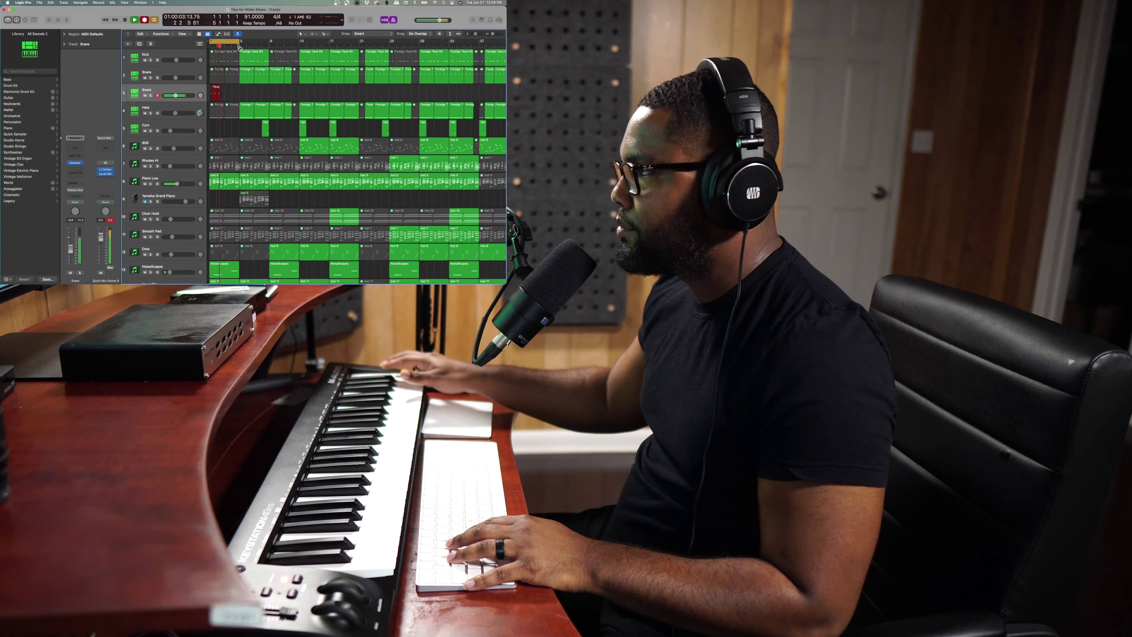
- Stop recording with two new Snare regions and load H-Reverb on the new Snare track
key(space)
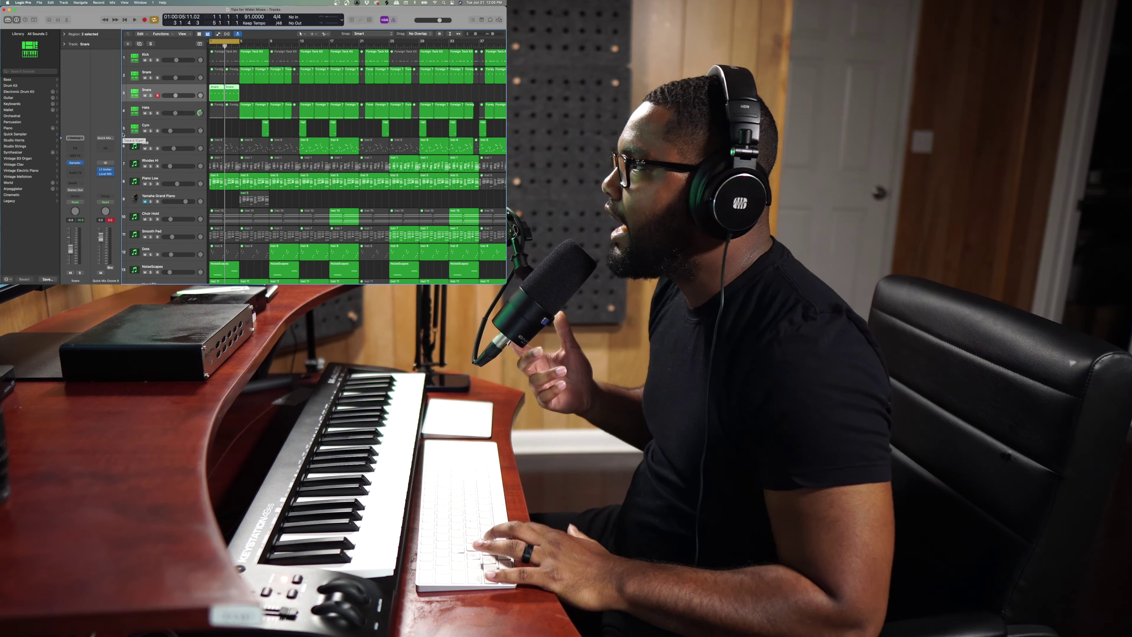
key(space)
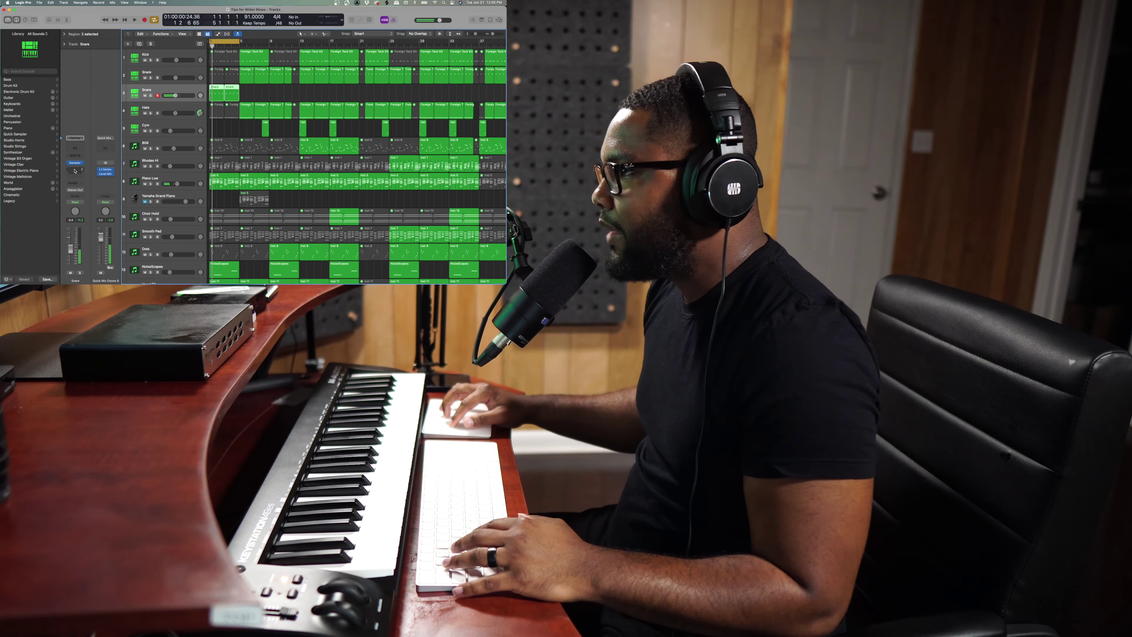
click(74, 174)
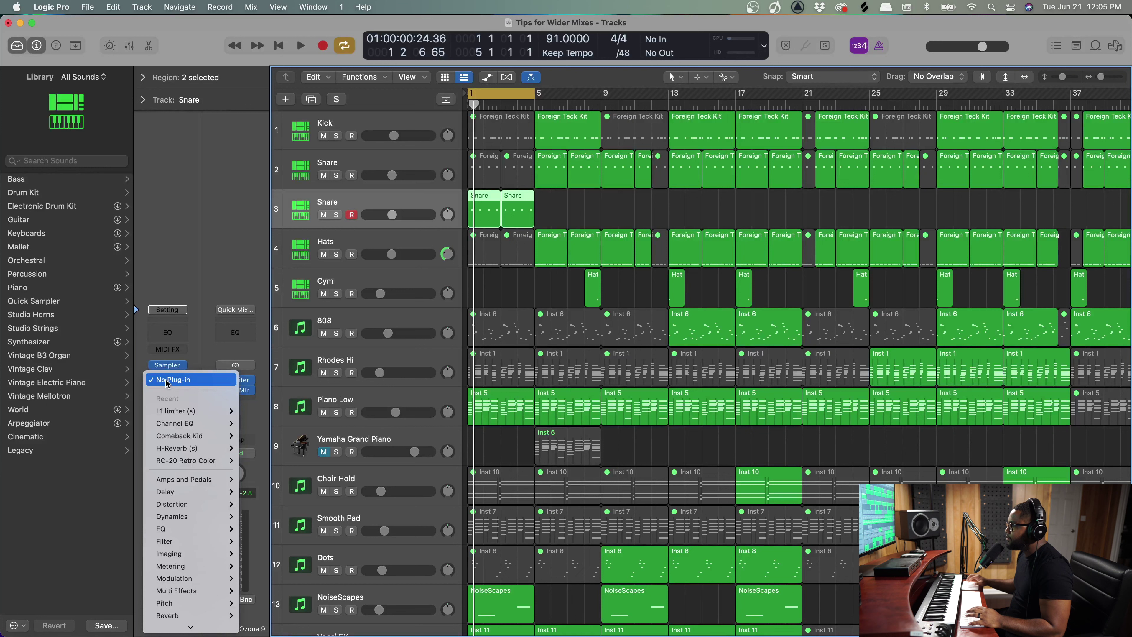
mouse_move(89, 227)
mouse_move(208, 452)
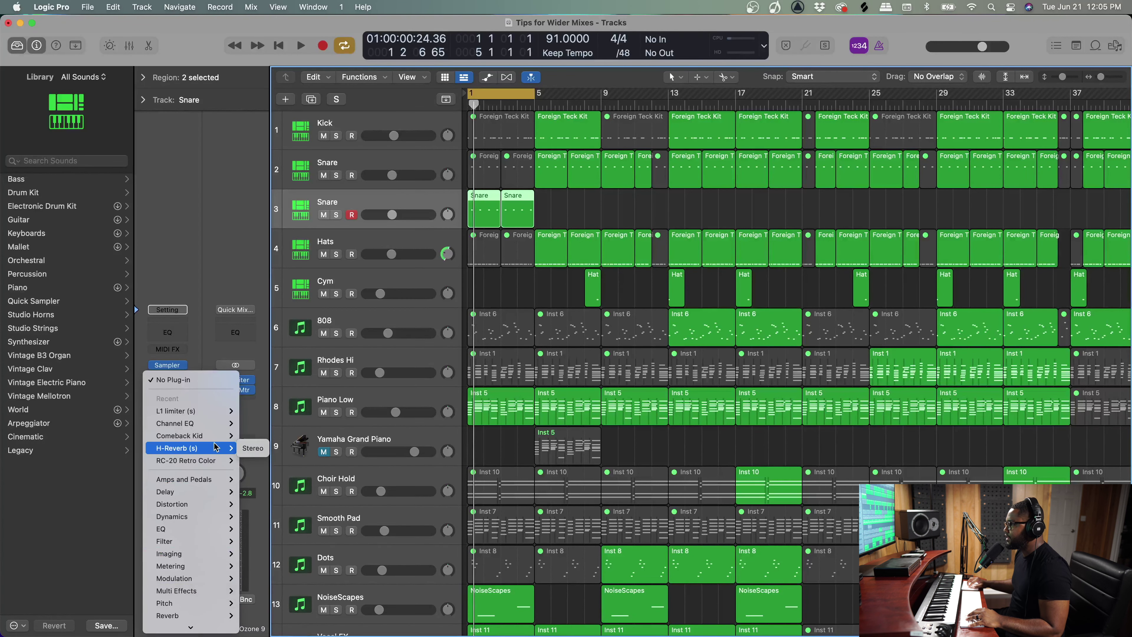
click(259, 473)
- Shorten the H-Reverb tail to about 4.94 seconds and compare it bypassed
drag(680, 294, 641, 294)
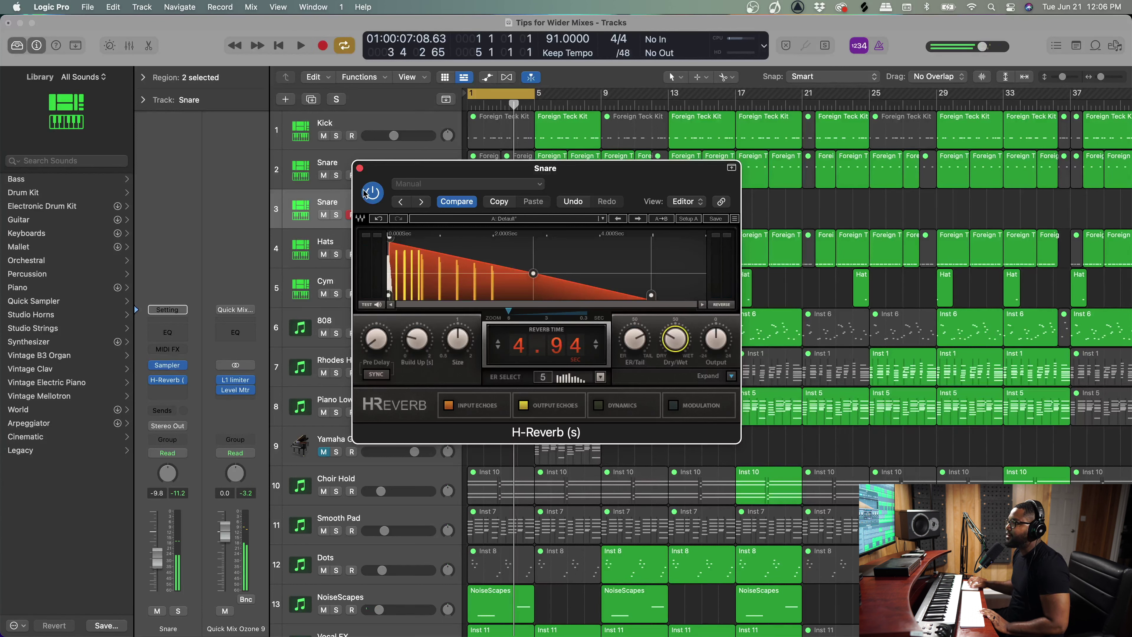
click(374, 197)
key(space)
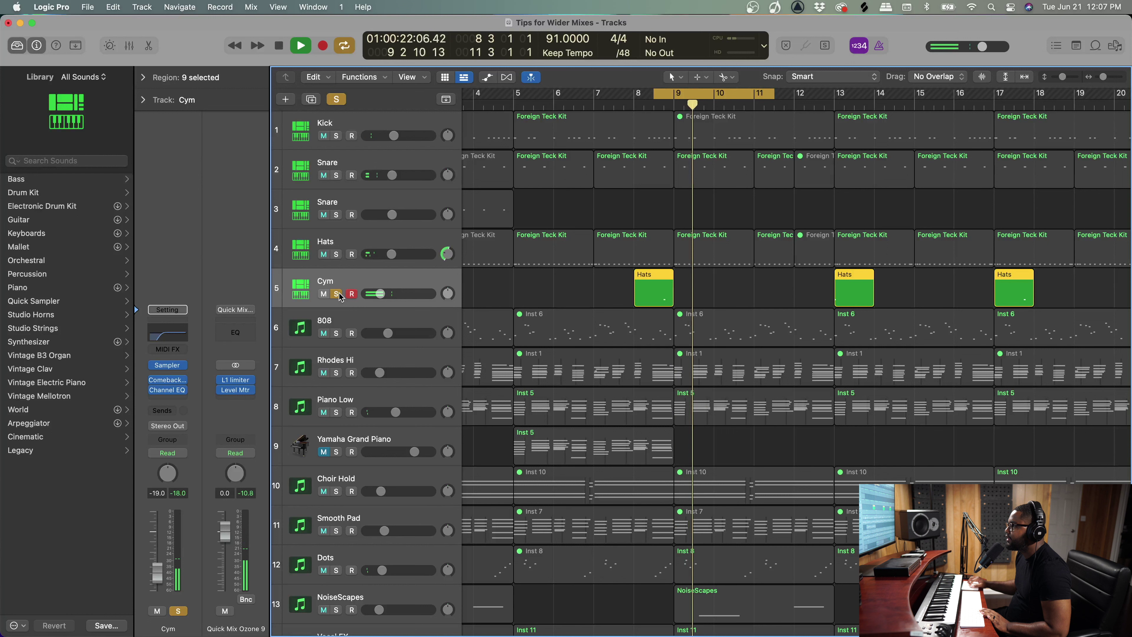
- Stop playback and bring up the Cym track's Comeback Kid 1/4 delay beside the tracks
key(space)
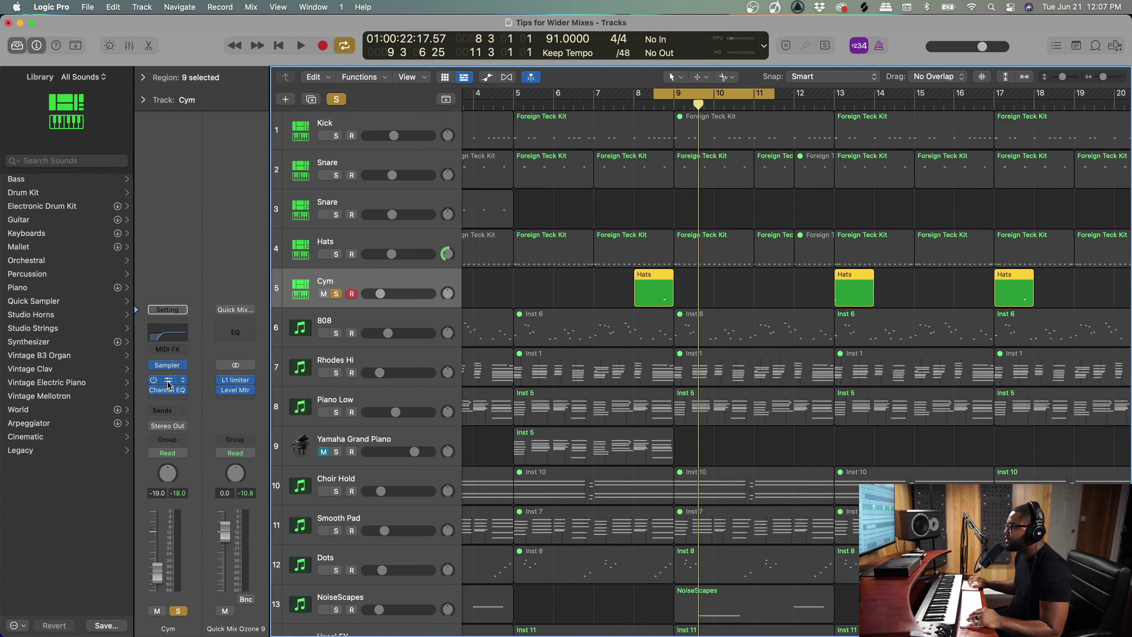
click(168, 382)
drag(738, 178, 664, 177)
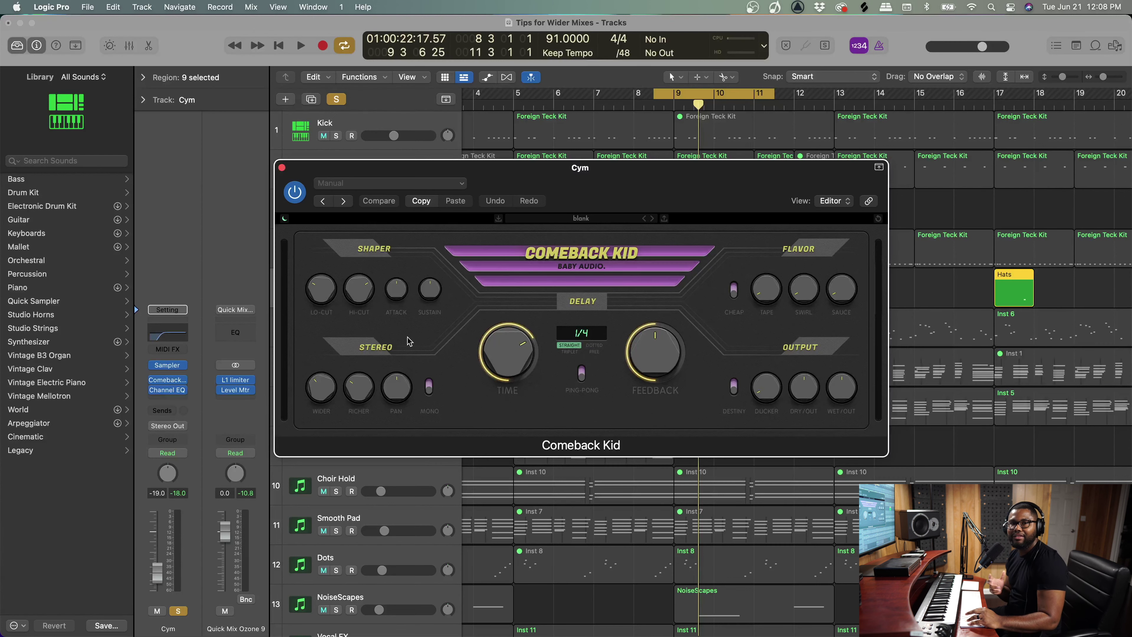
- Bypass Comeback Kid and play the Cym track to compare the delay
click(294, 192)
key(space)
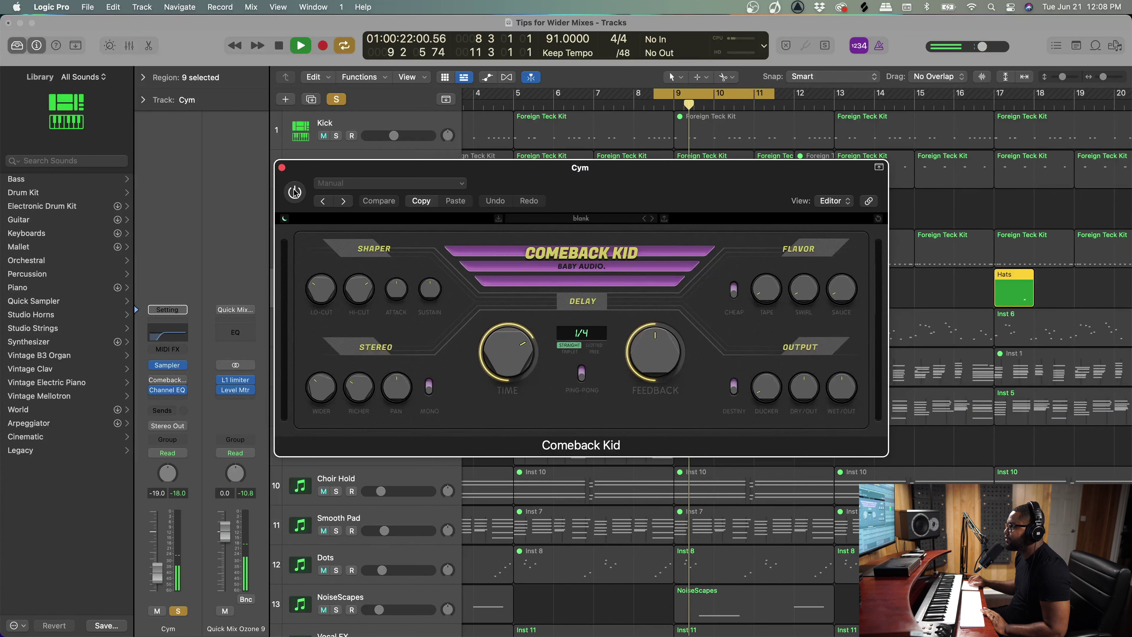
key(space)
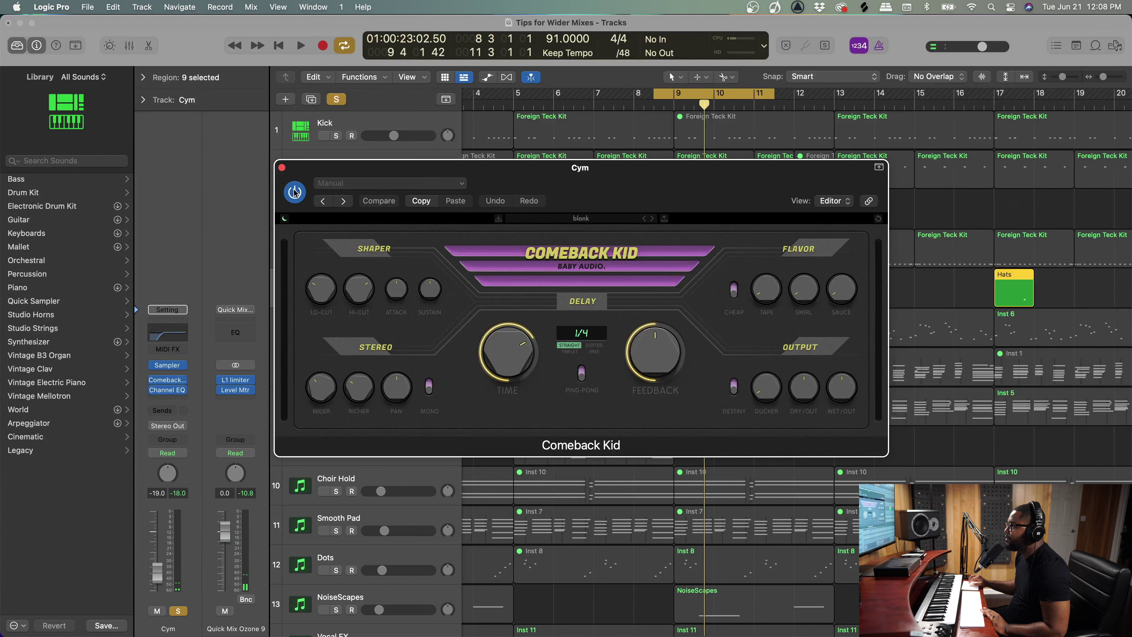
key(space)
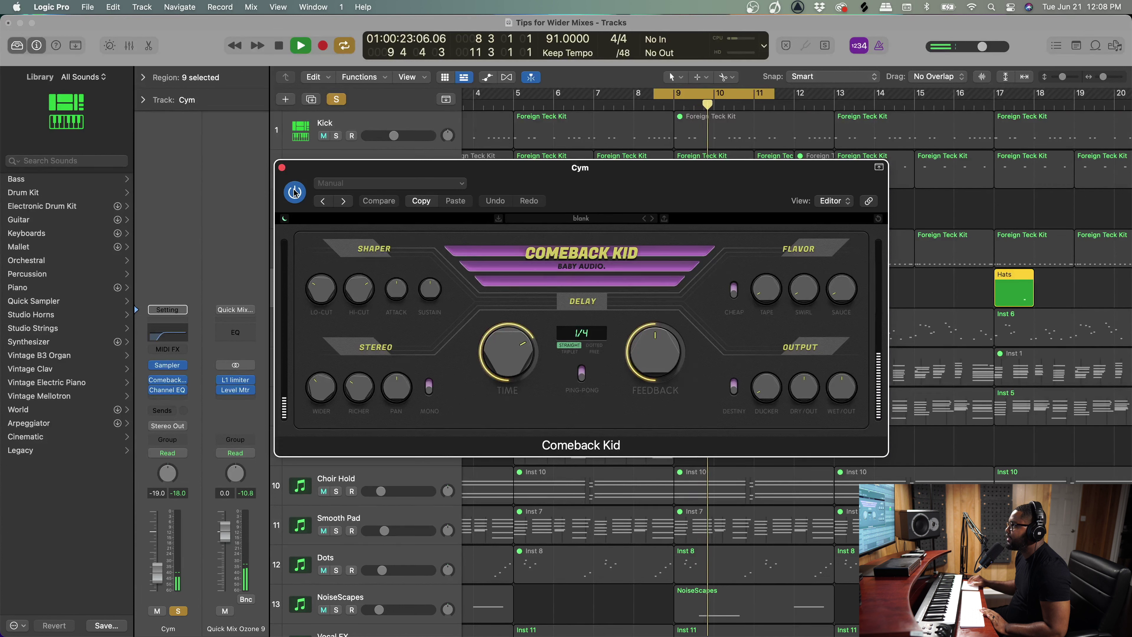
key(space)
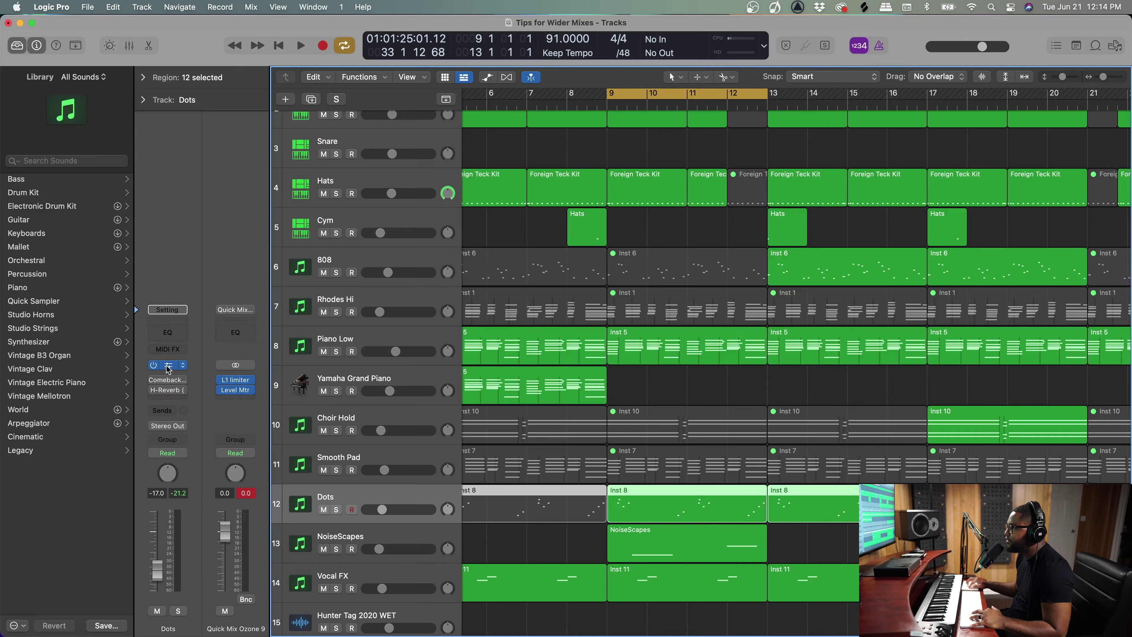
click(168, 366)
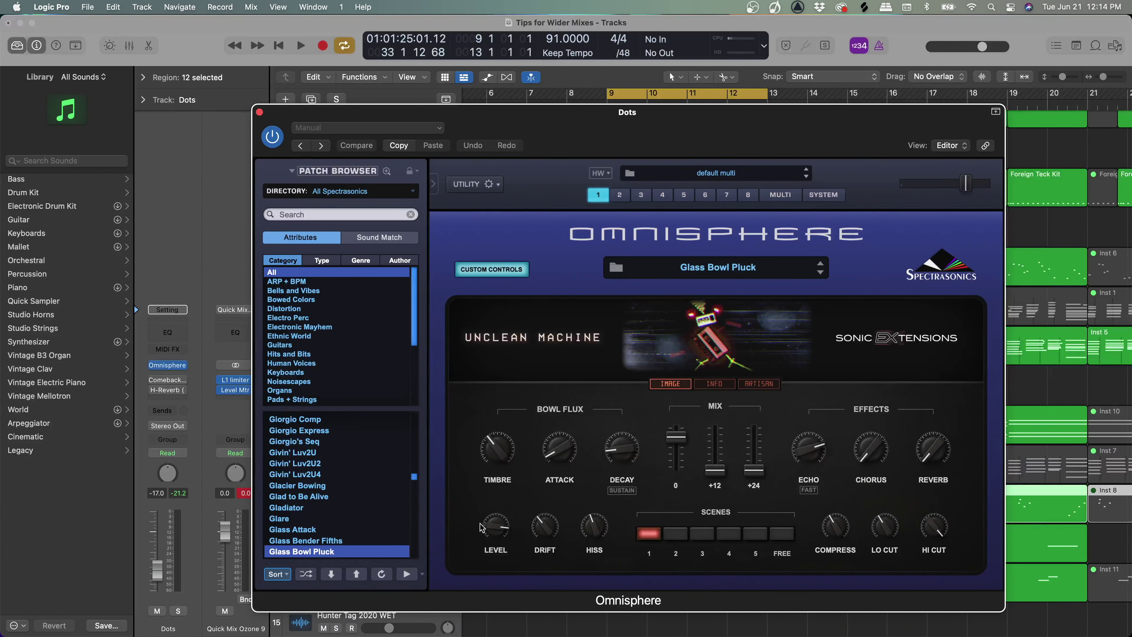
- Solo and play the Dots track, then show its Comeback Kid delay settings
click(178, 610)
key(space)
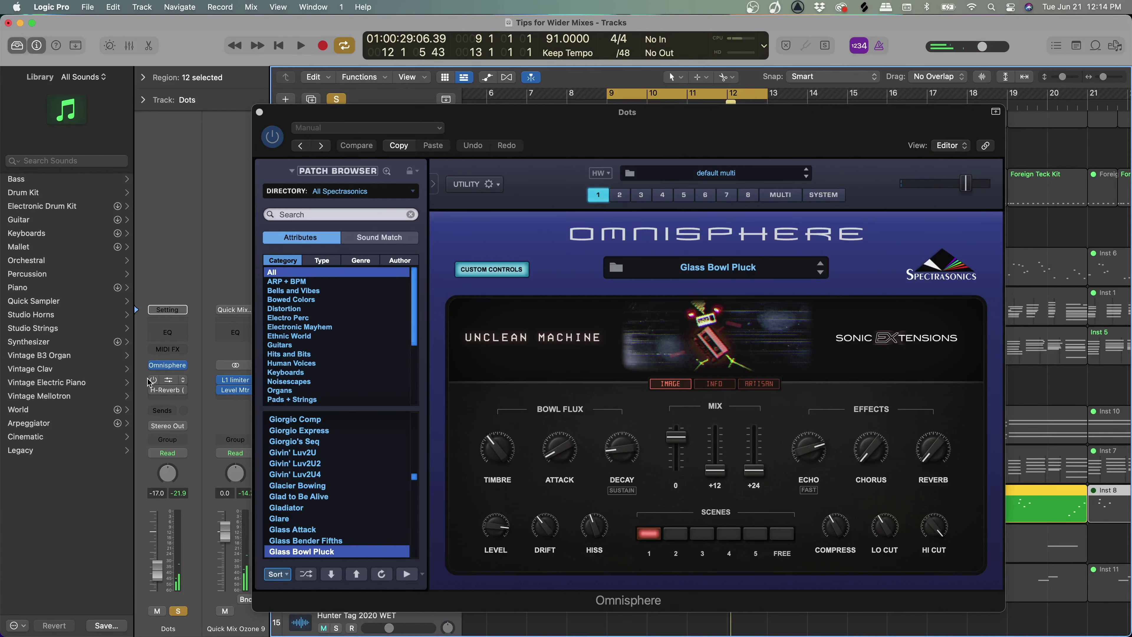
click(167, 383)
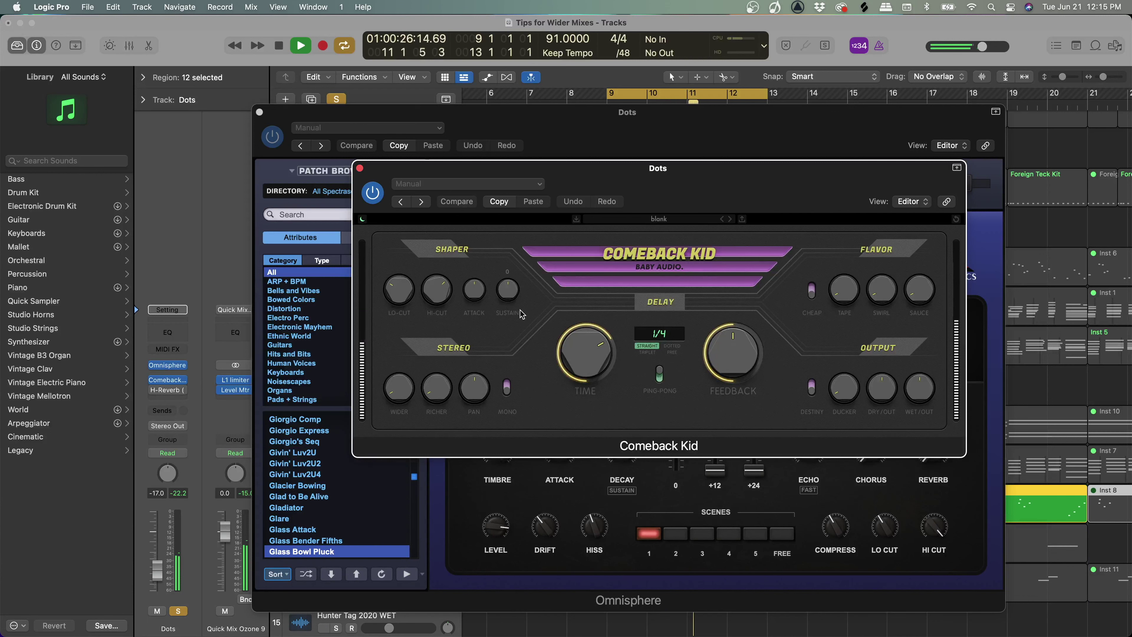
- Stop playback of the project
key(space)
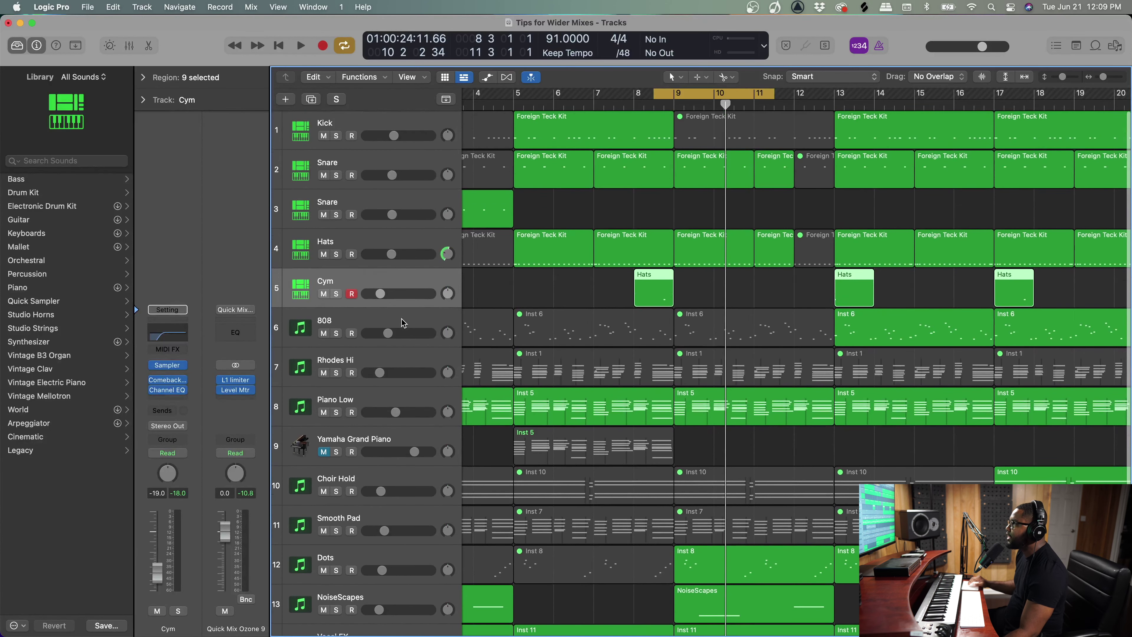
click(381, 235)
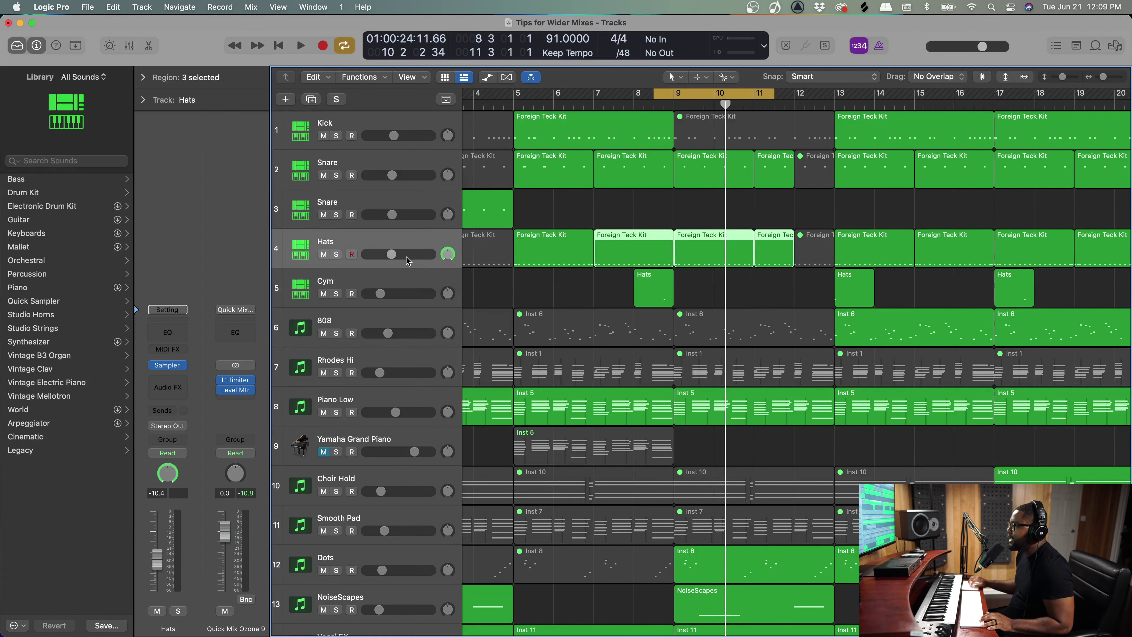
click(171, 382)
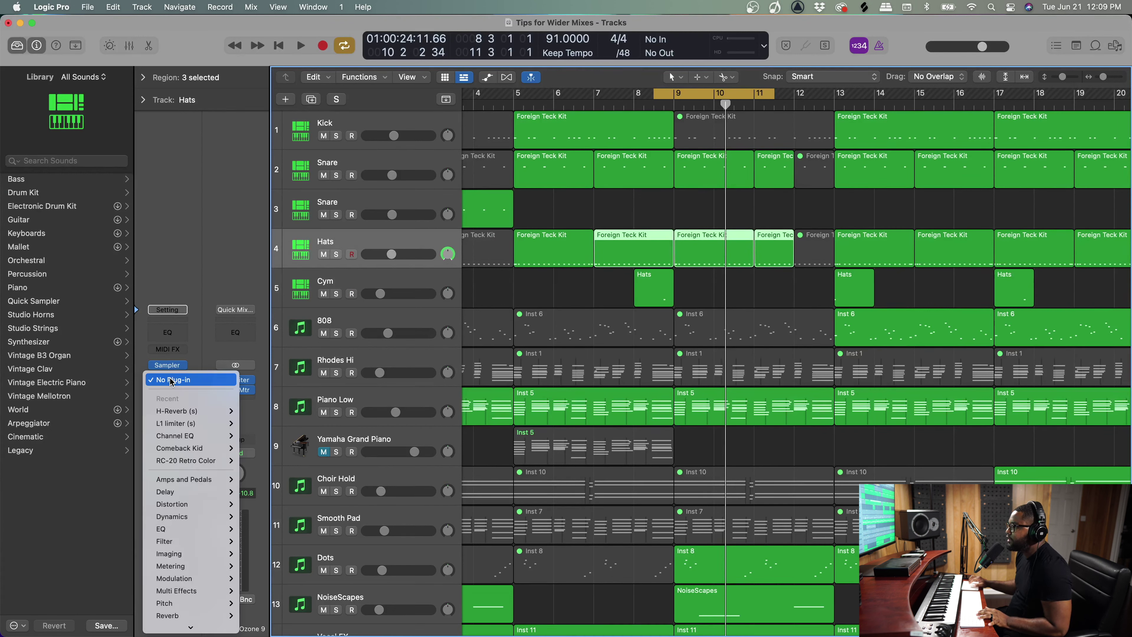
click(199, 329)
click(173, 380)
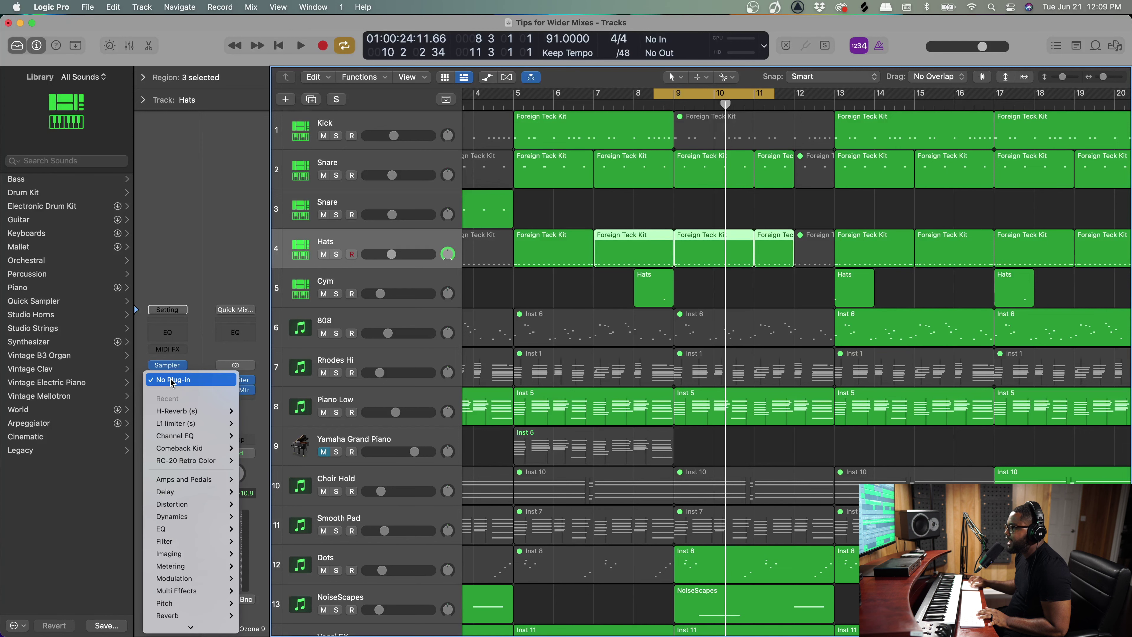
mouse_move(215, 565)
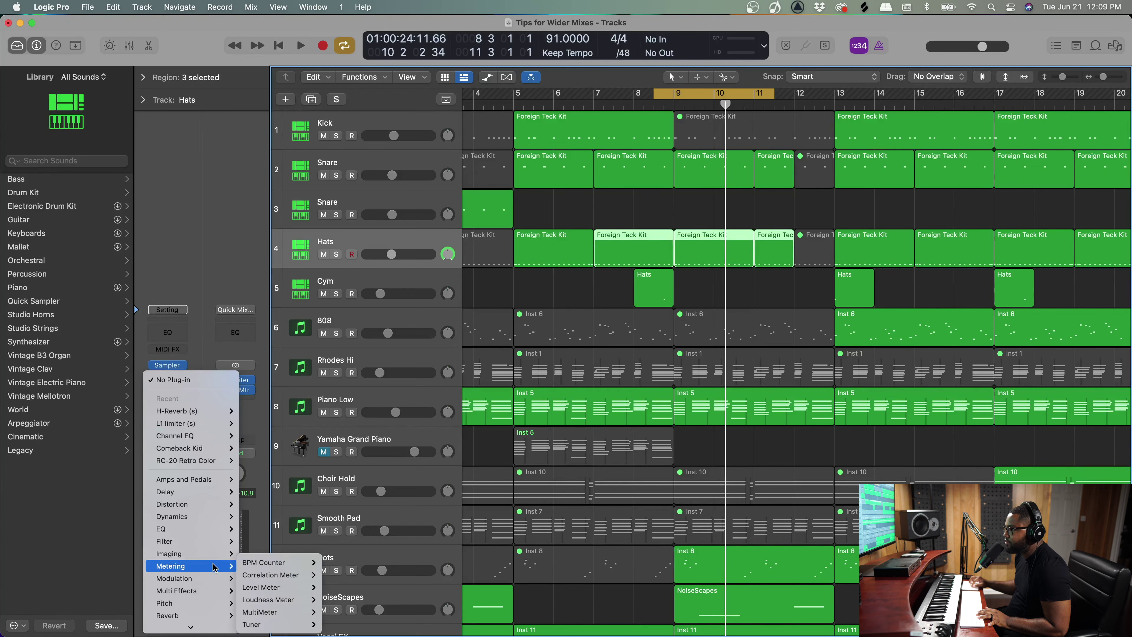
mouse_move(208, 495)
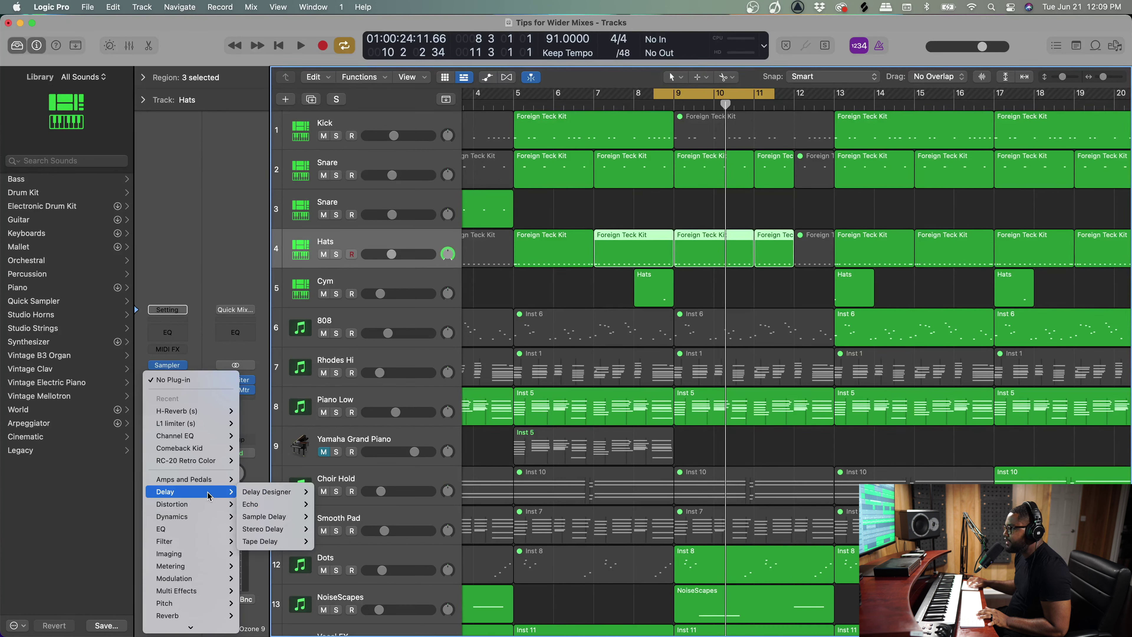
- Add a Sample Delay to Hats and, during playback, delay its right channel by 883 samples
mouse_move(267, 504)
click(328, 518)
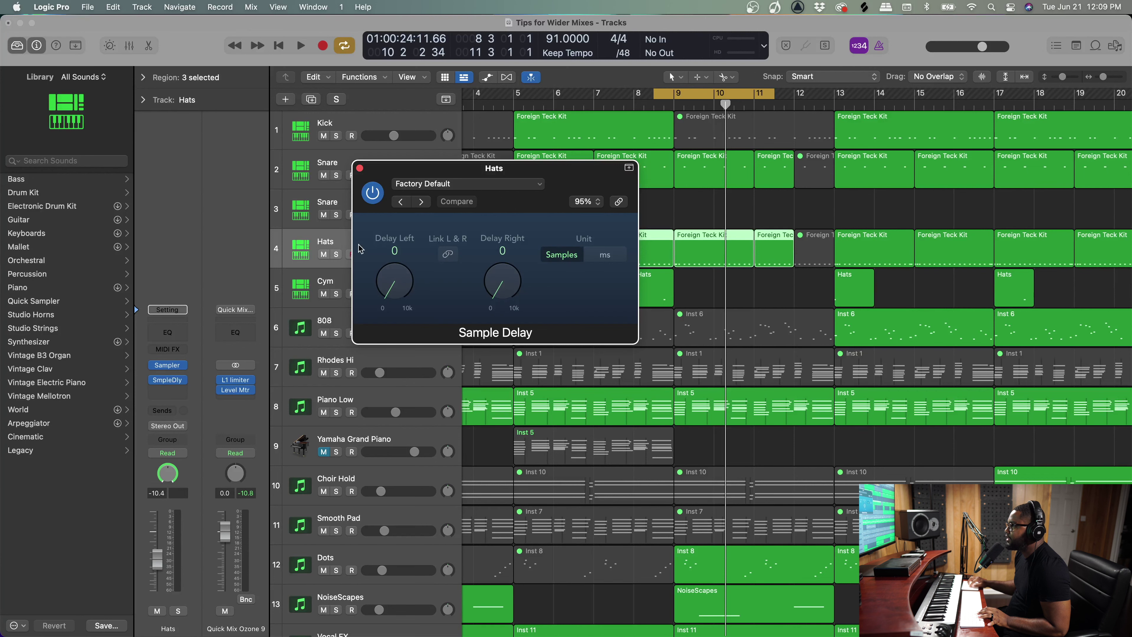
click(337, 255)
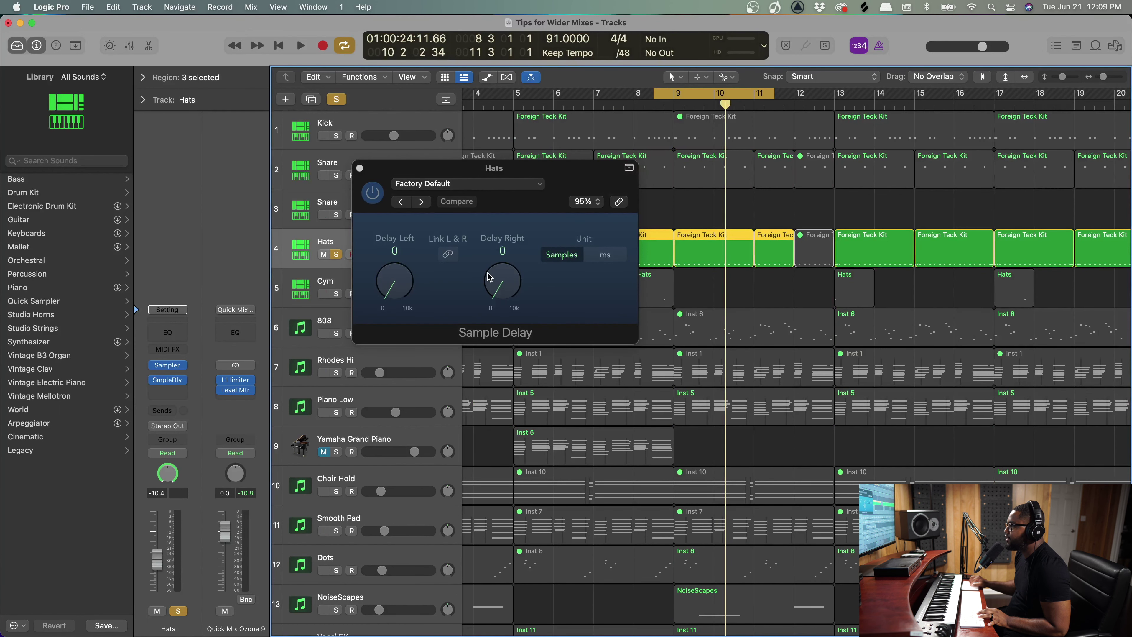
key(space)
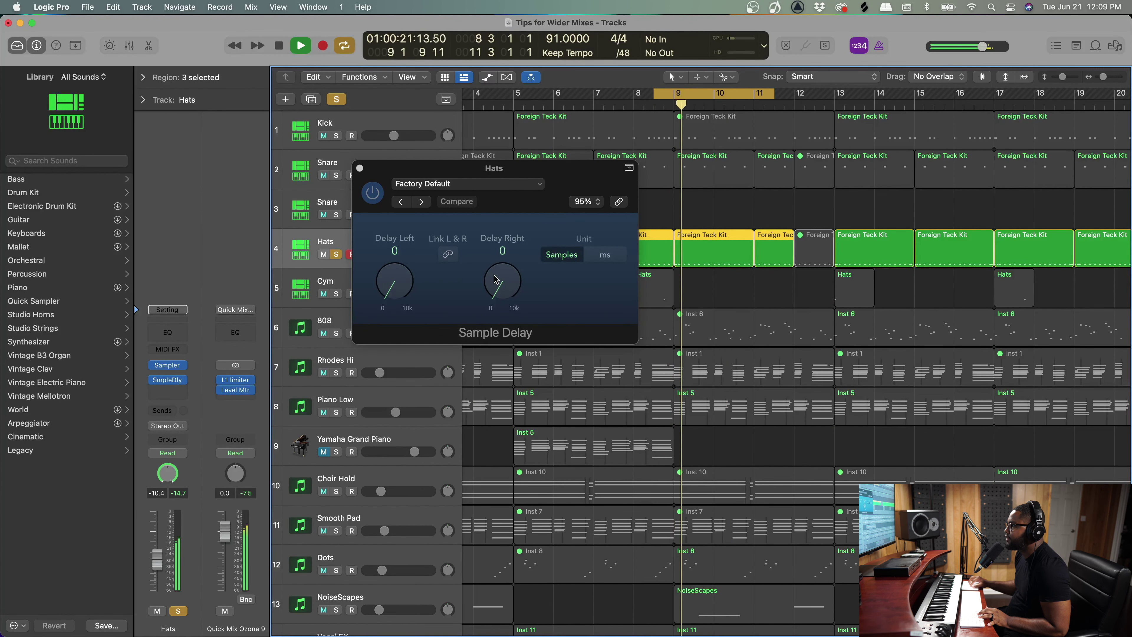
key(space)
click(498, 289)
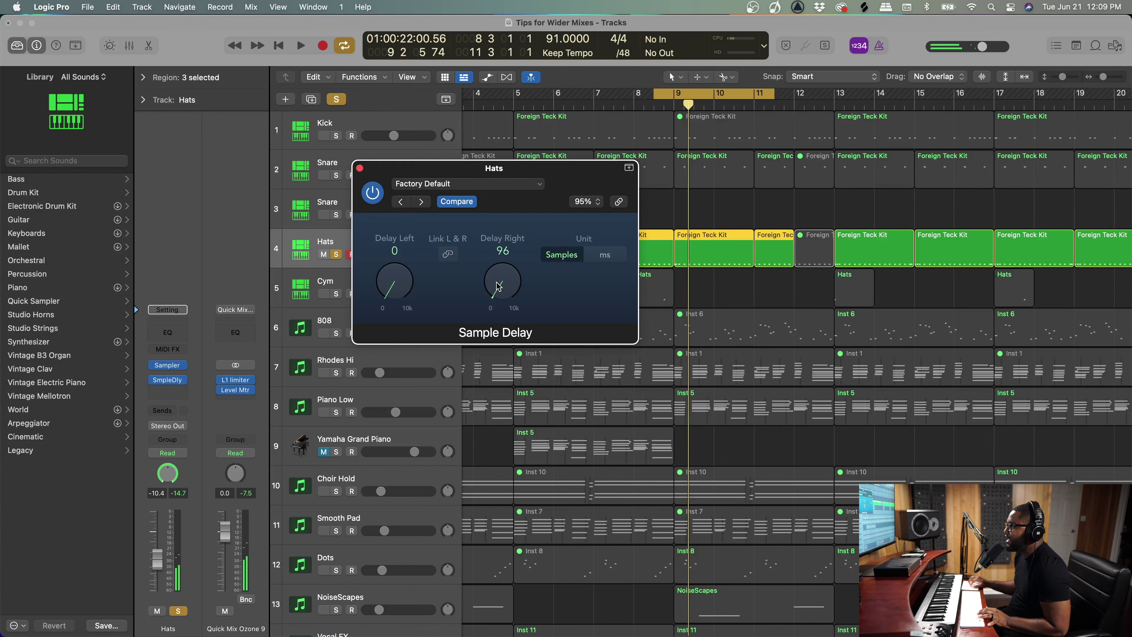
key(space)
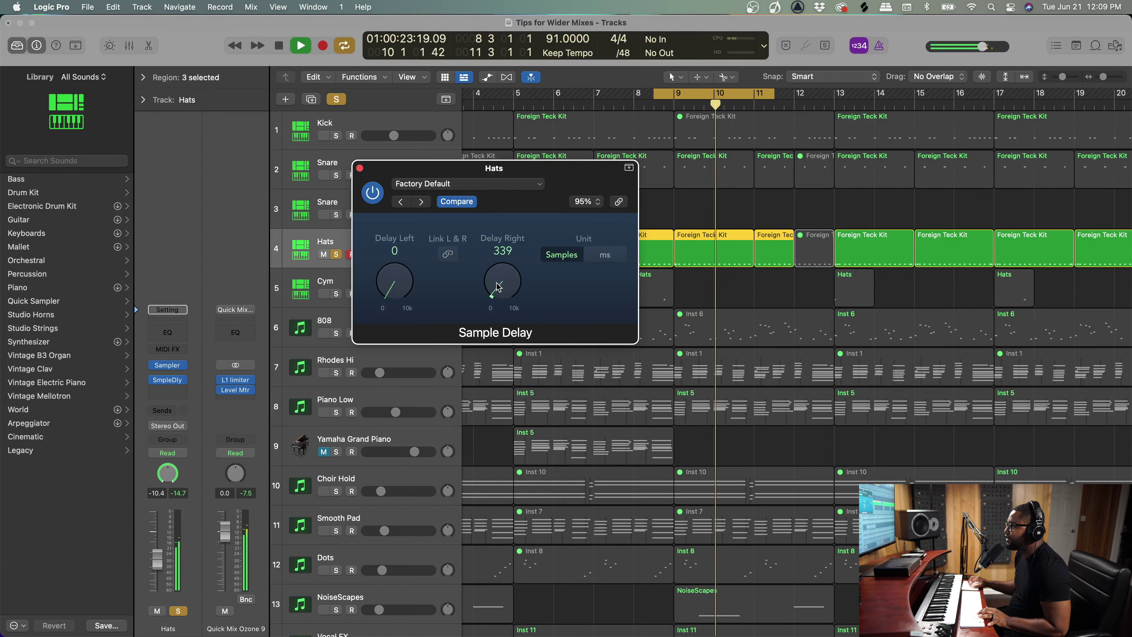
drag(498, 287, 501, 293)
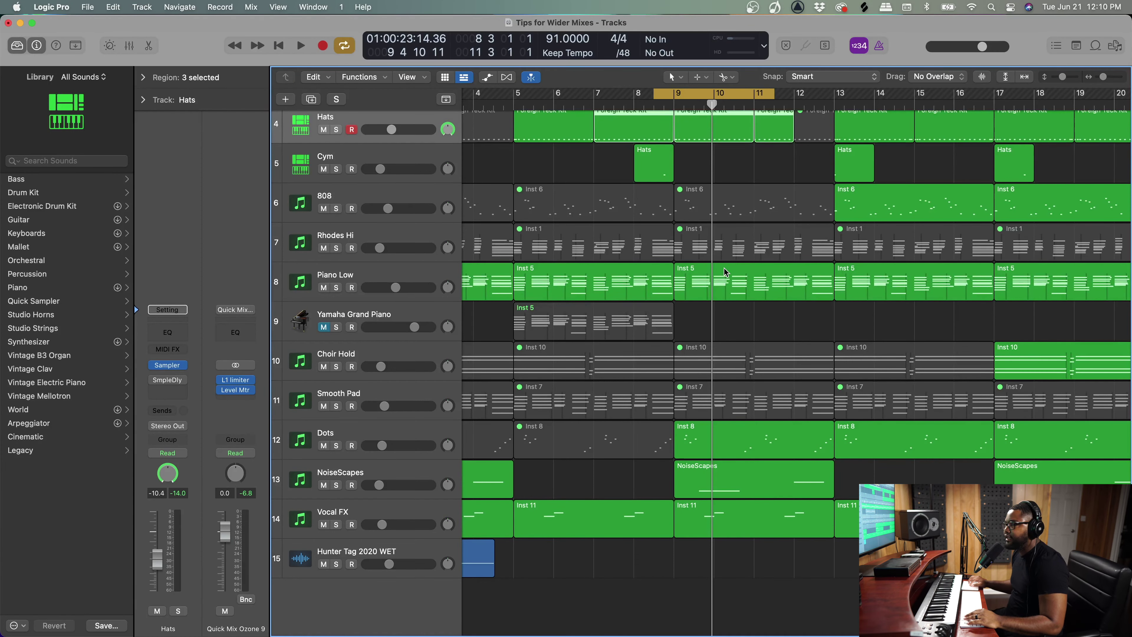
- Replace the bars 9–11 loop with a cycle over bars 1–5 and play the soloed Vocal FX
click(706, 94)
scroll(707, 100, left, 5)
drag(473, 95, 628, 94)
click(371, 520)
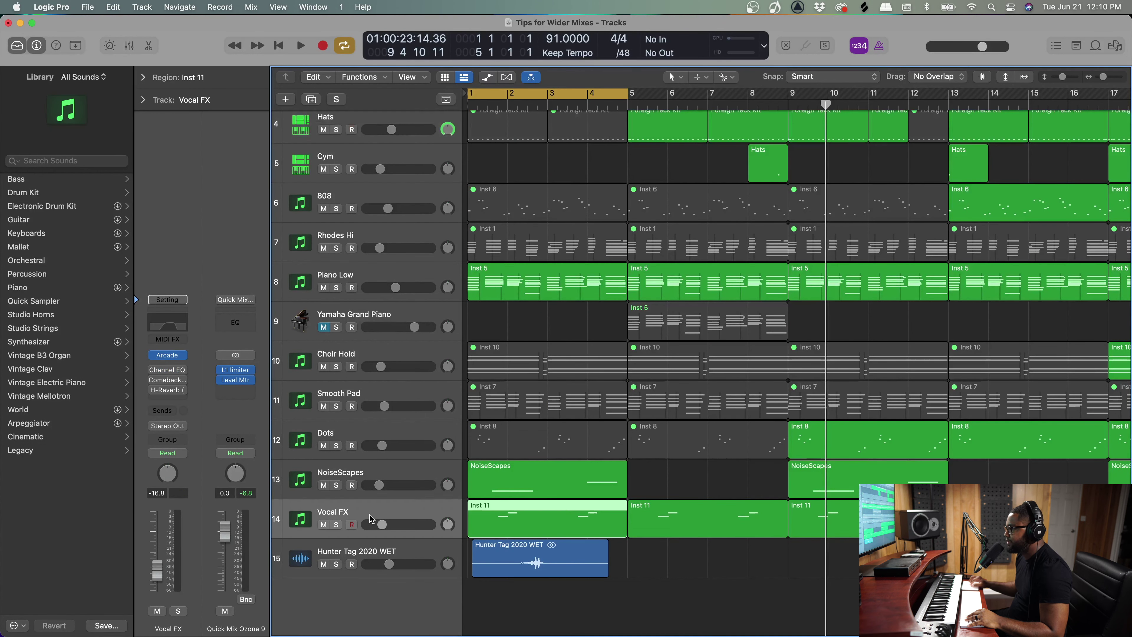
click(337, 526)
drag(497, 92, 548, 92)
key(space)
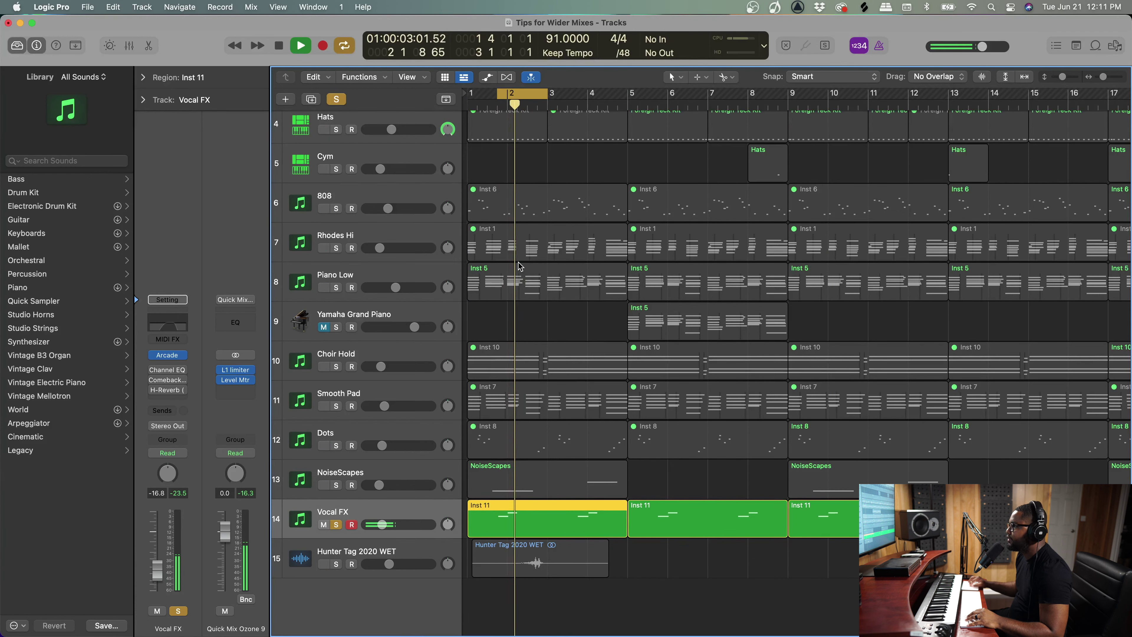
key(space)
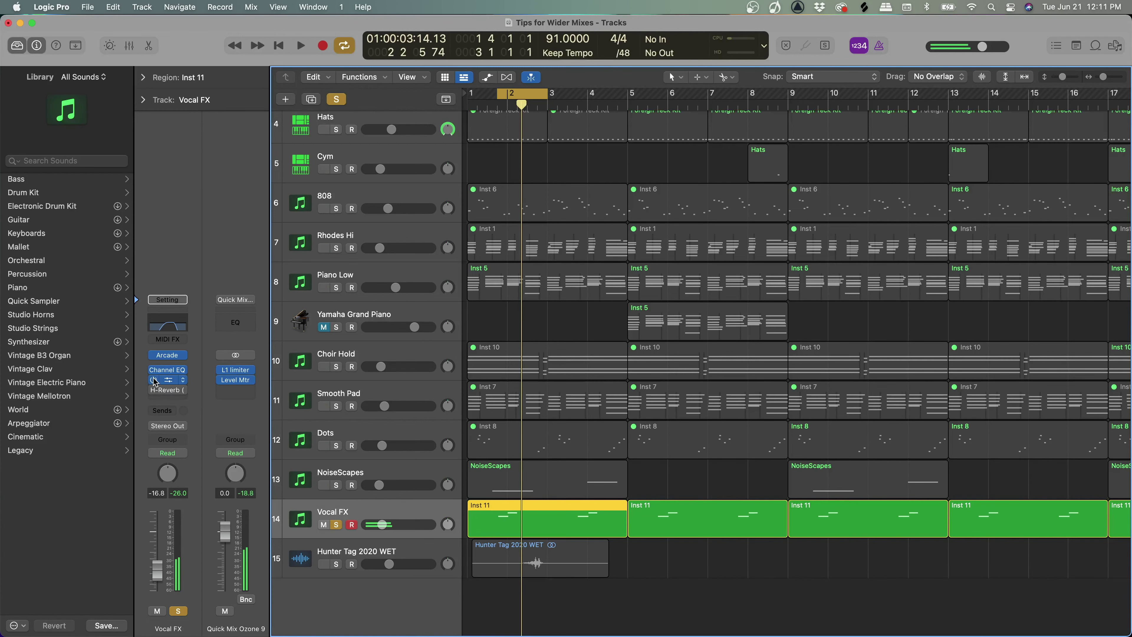
- Open Vocal FX's Comeback Kid delay and play the vocal chop through it
click(168, 380)
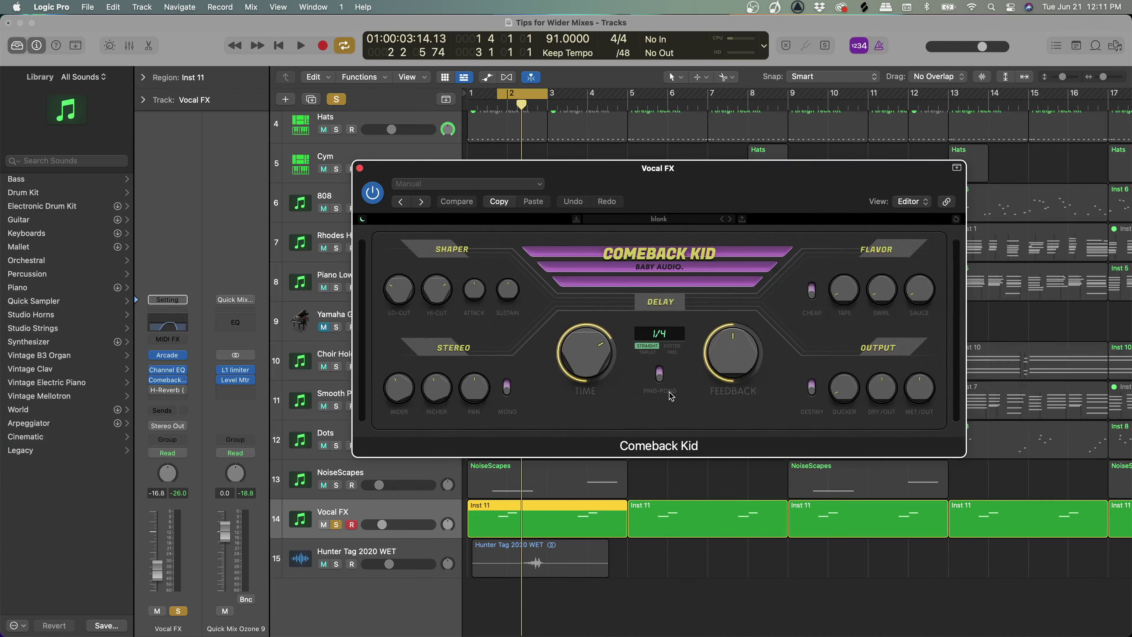
key(space)
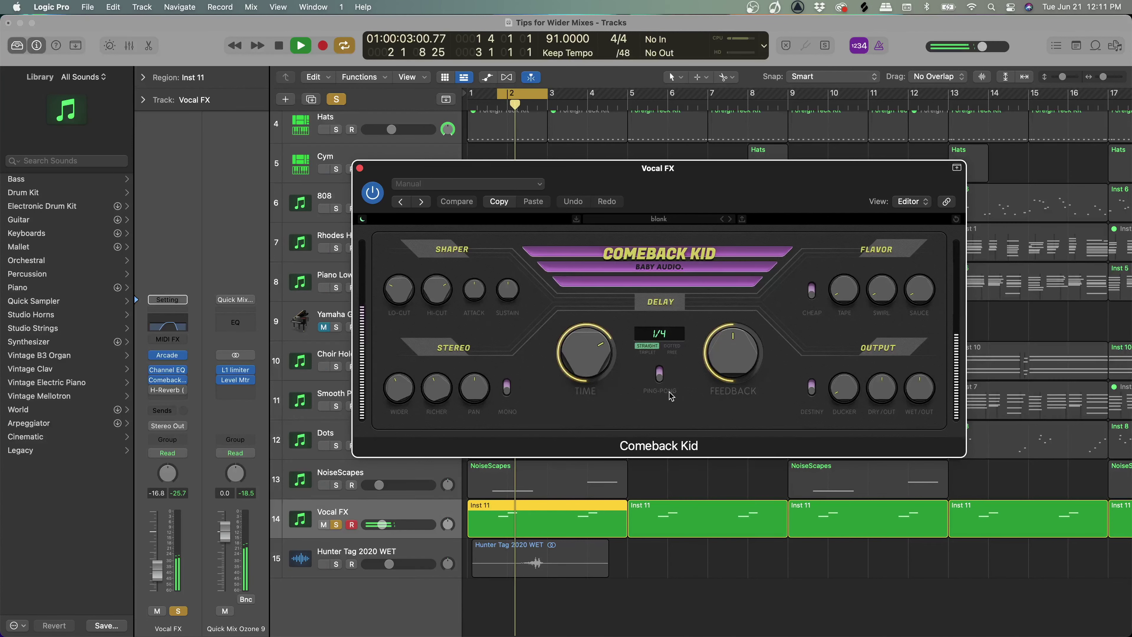
key(space)
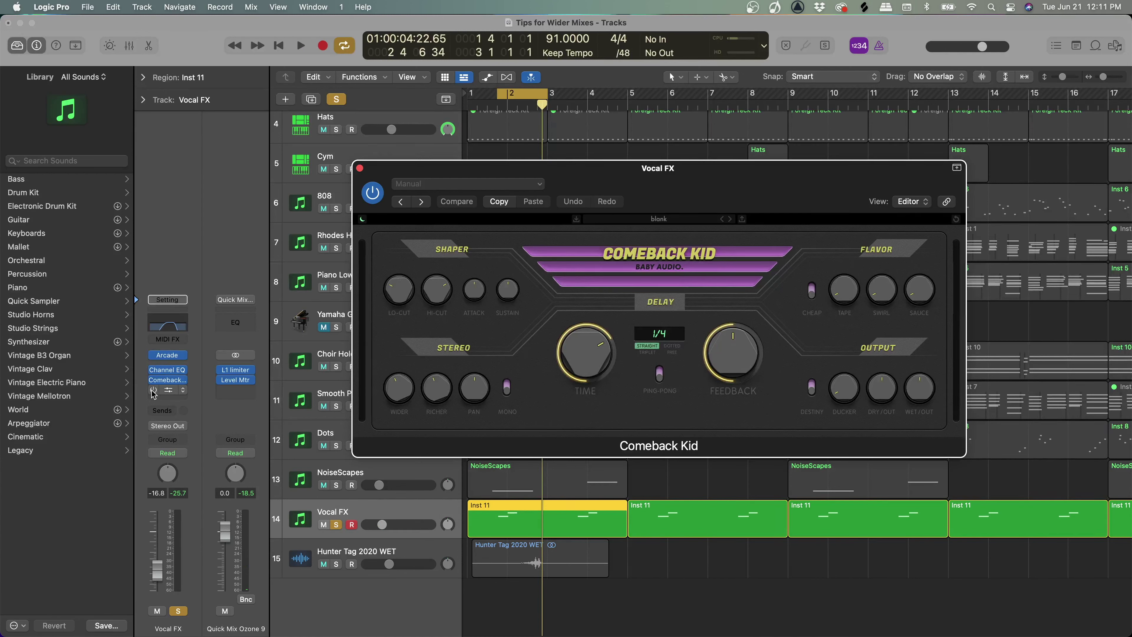
- Open Vocal FX's H-Reverb with its 4.17-second reverb time and play the chop through it
click(168, 391)
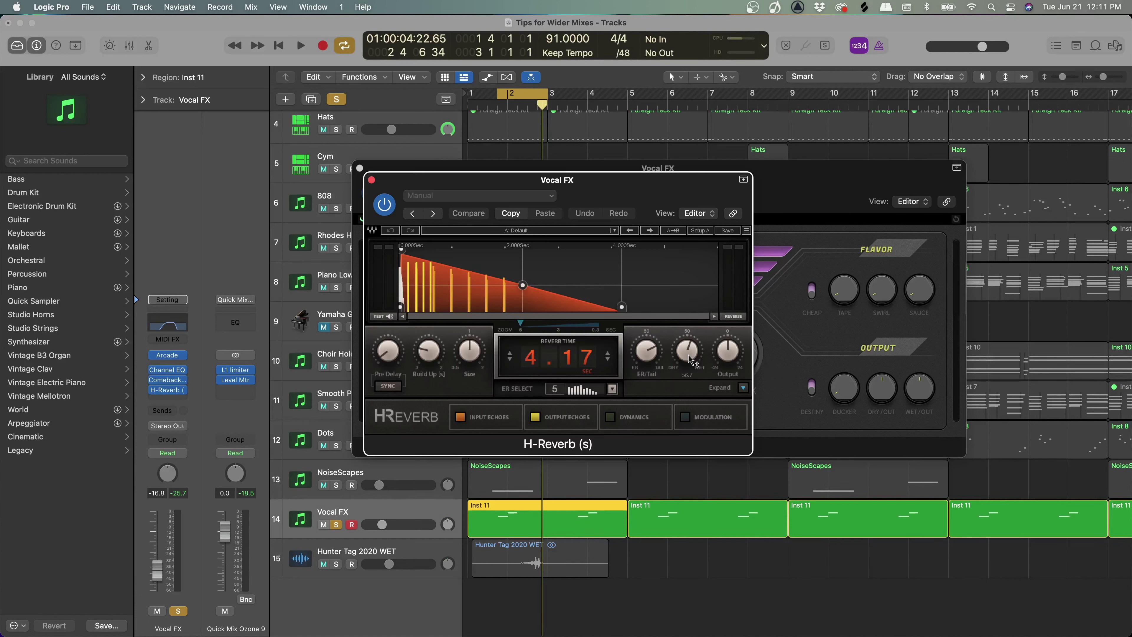
key(space)
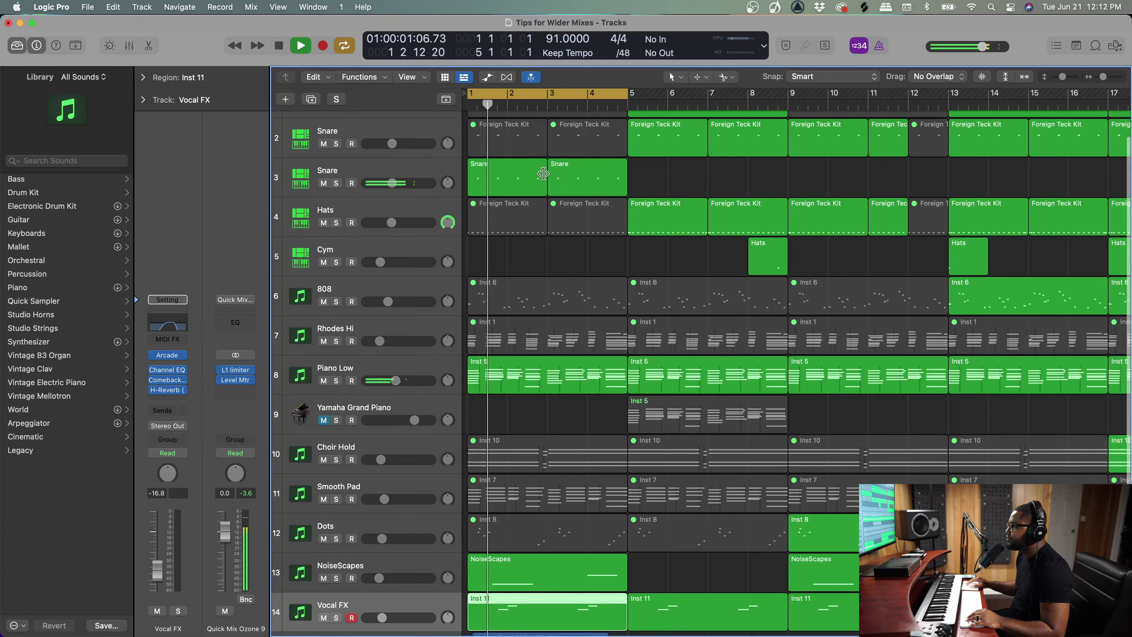
scroll(544, 174, down, 2)
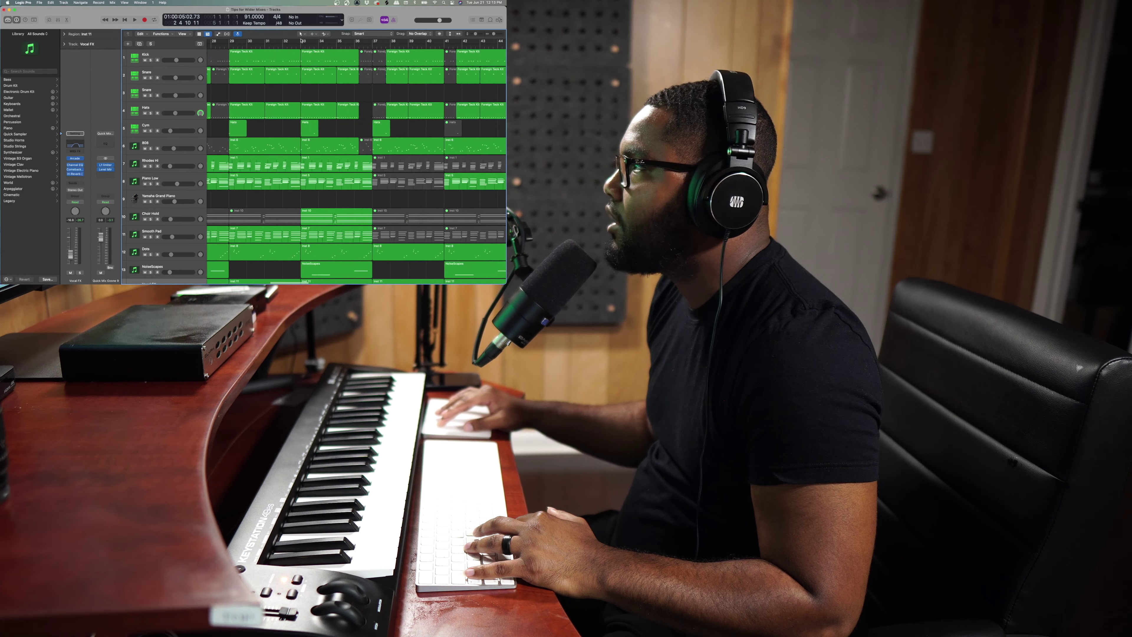
drag(301, 42, 373, 41)
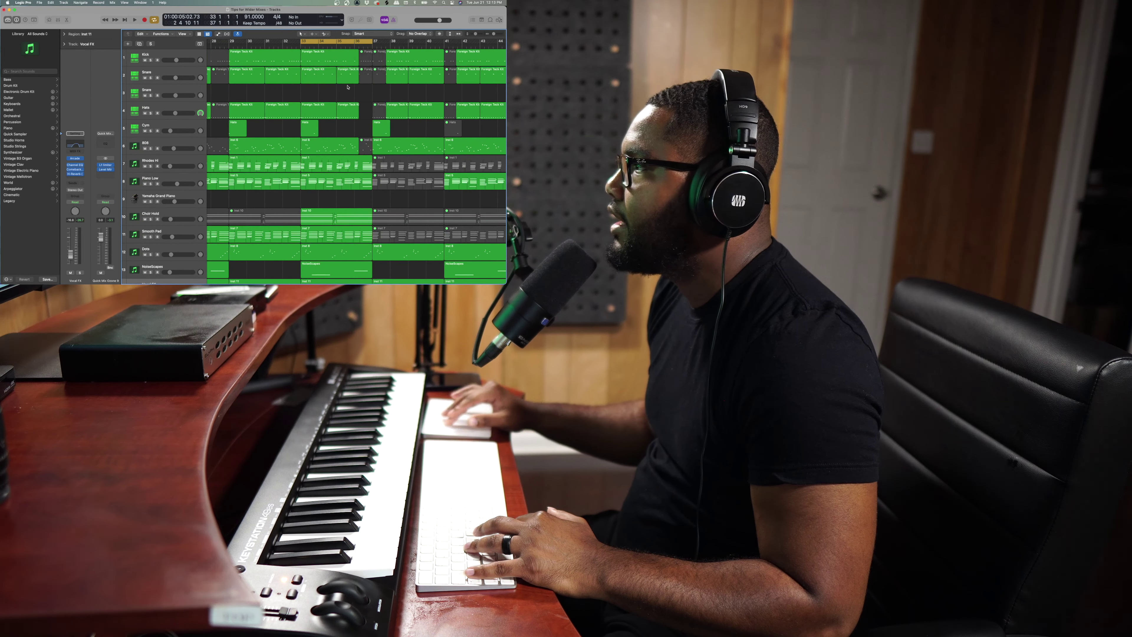
scroll(341, 139, down, 3)
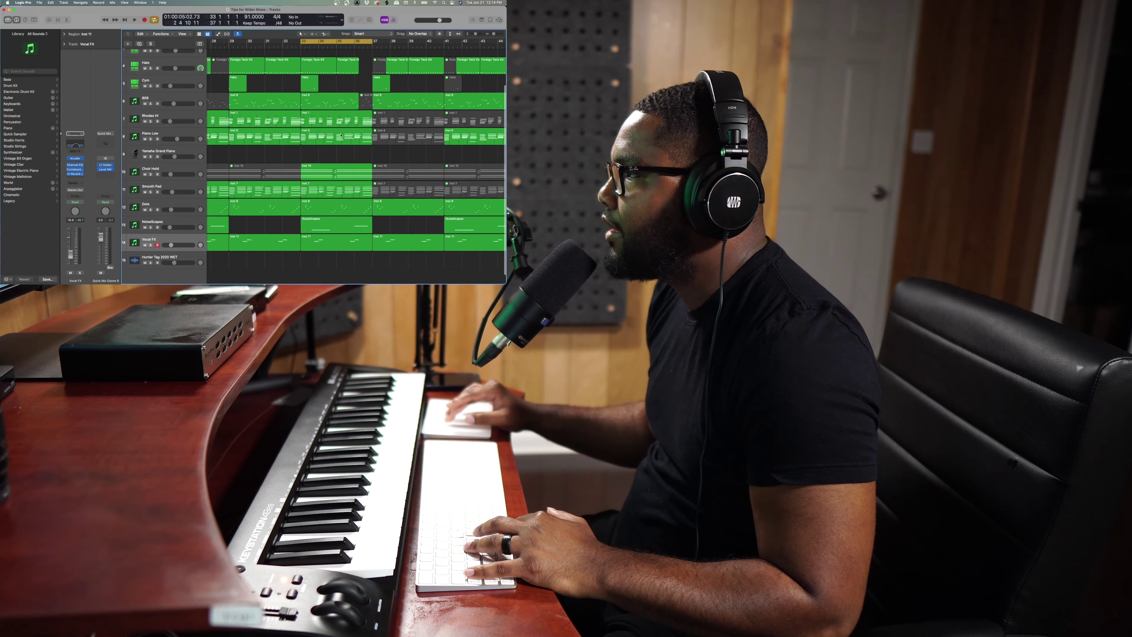
scroll(263, 180, up, 1)
scroll(262, 181, up, 2)
key(space)
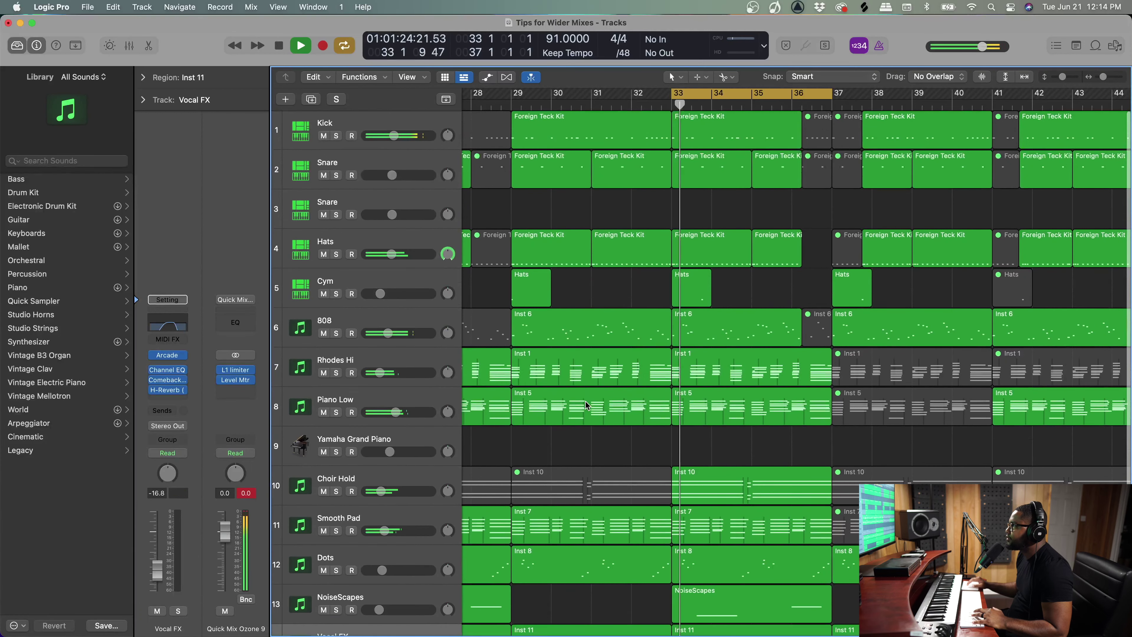
scroll(750, 395, down, 2)
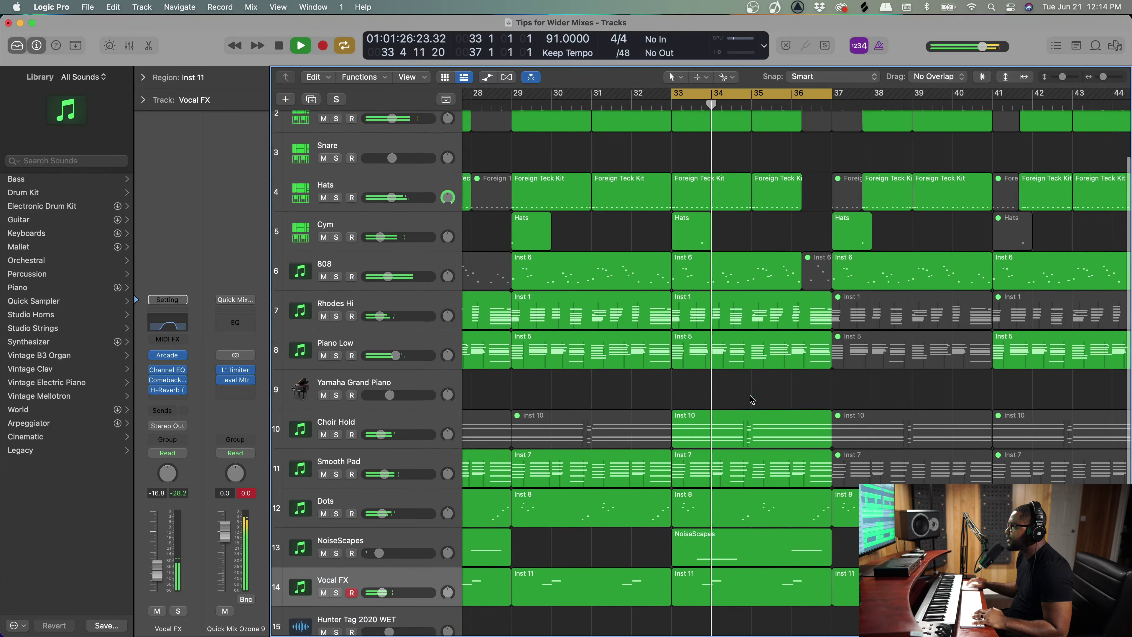